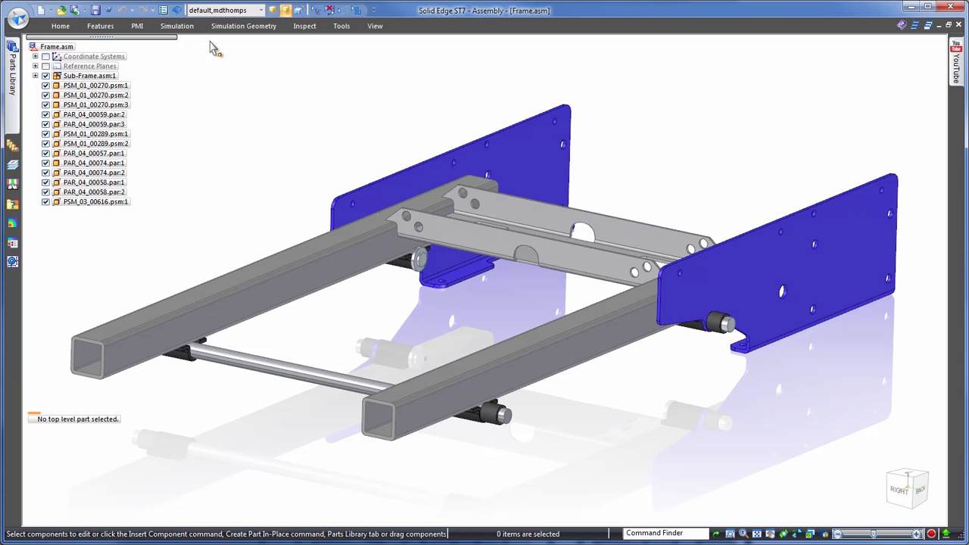
- Open the SolidWorks part Adapter.SLDPRT from the Components folder, using the ISO Part.par template
click(18, 18)
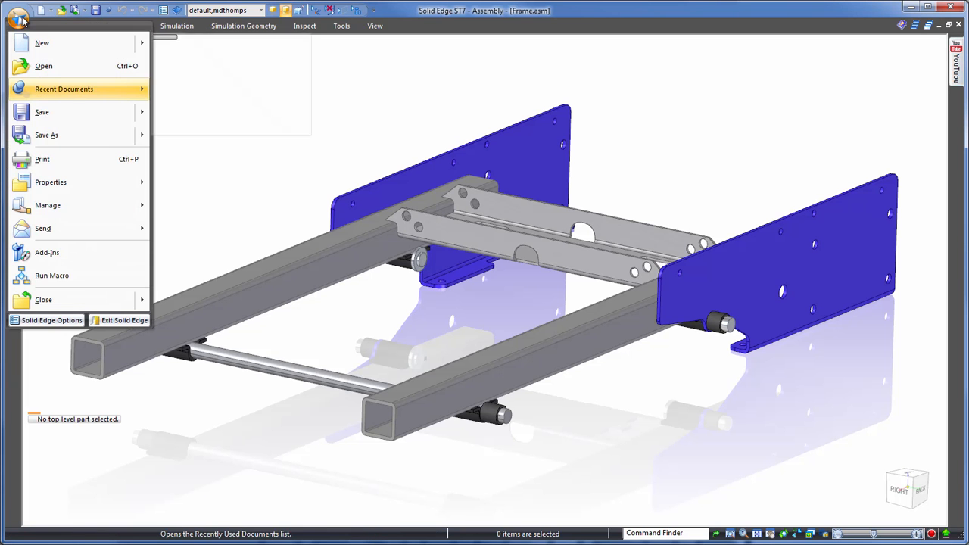
click(57, 67)
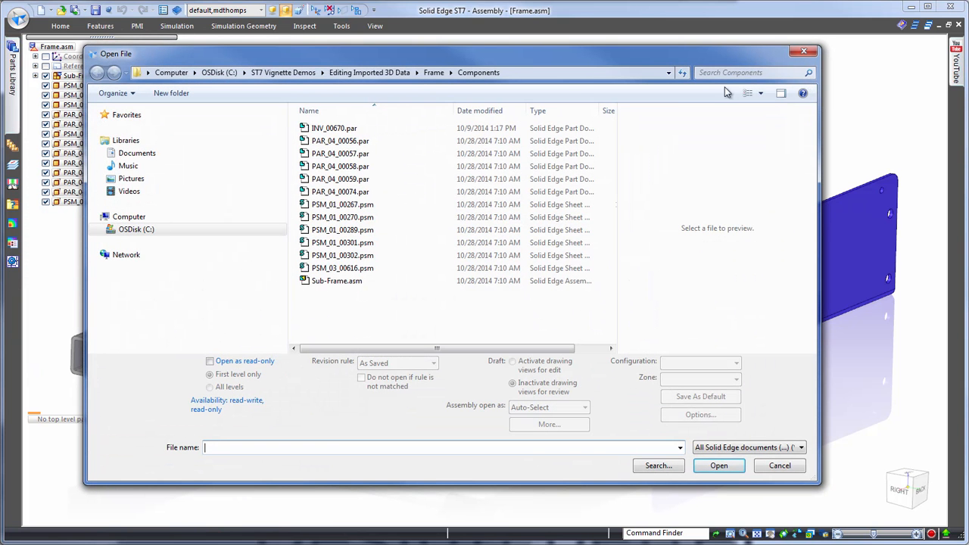
click(801, 447)
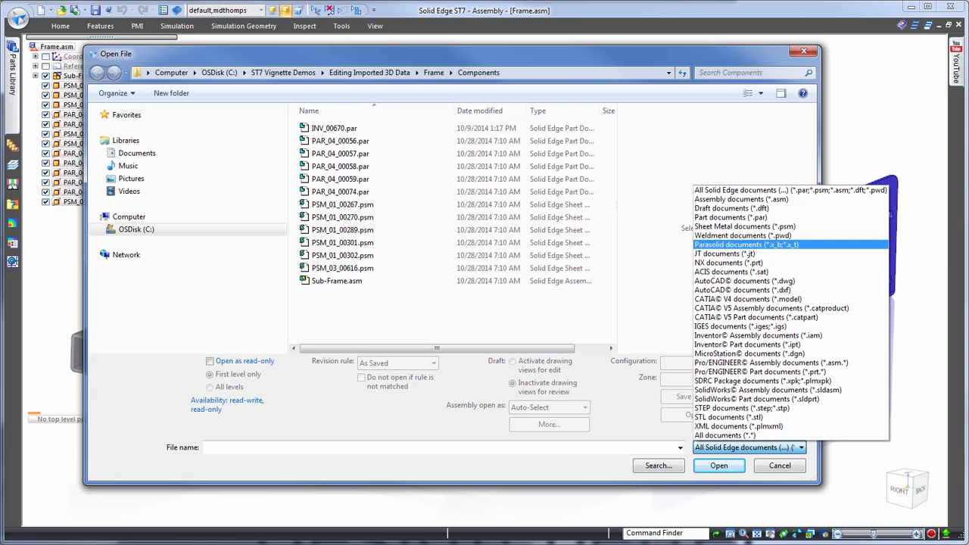
click(756, 399)
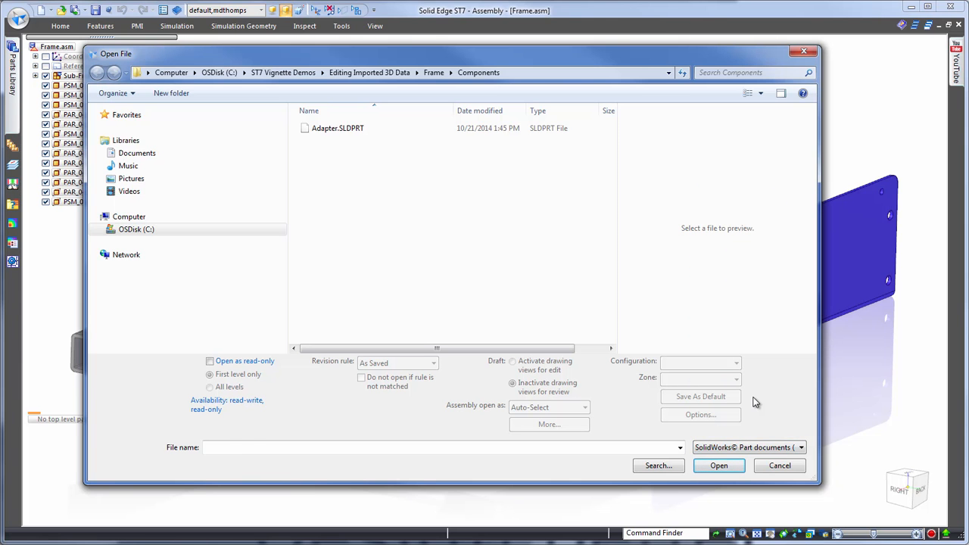
click(339, 129)
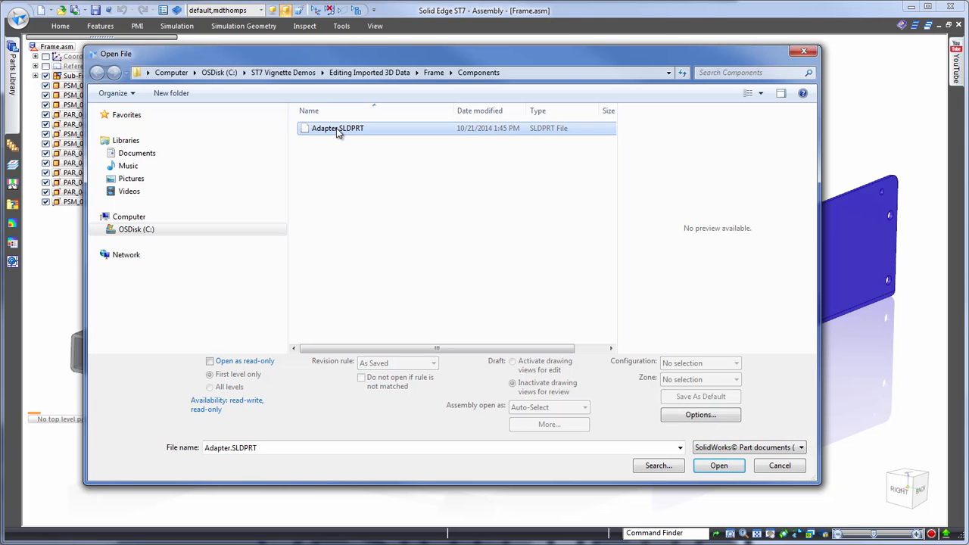
click(718, 465)
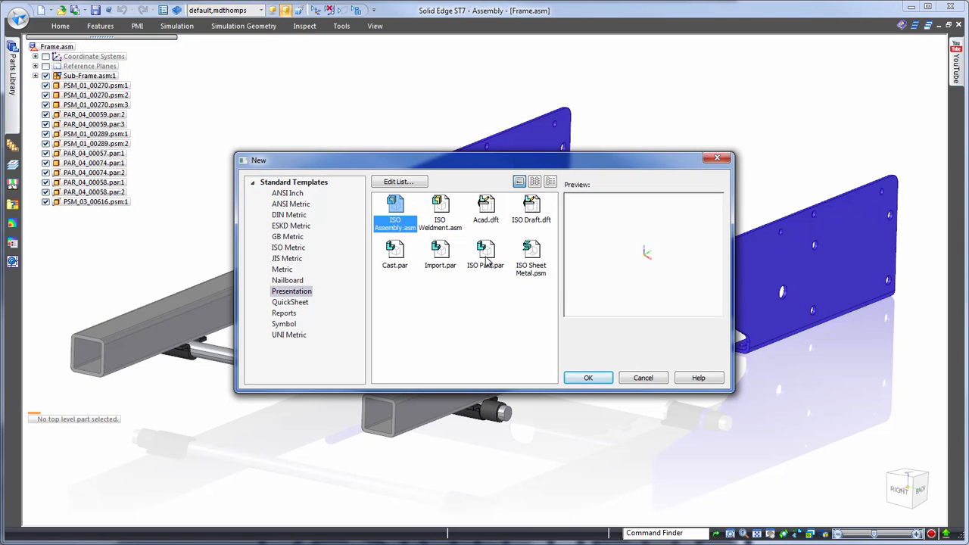
click(487, 255)
click(587, 378)
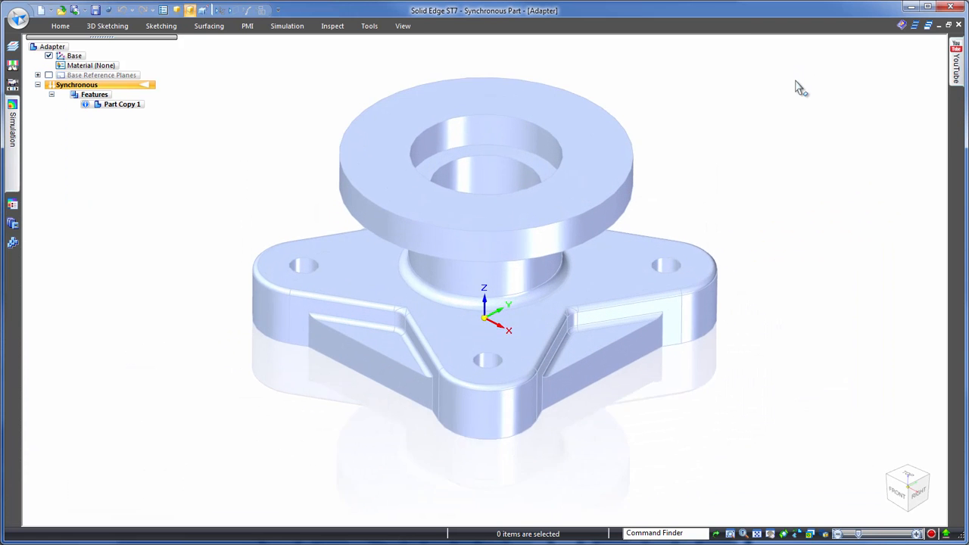
- Hide the base coordinate system and paint the whole adapter body with the Orange style
click(49, 56)
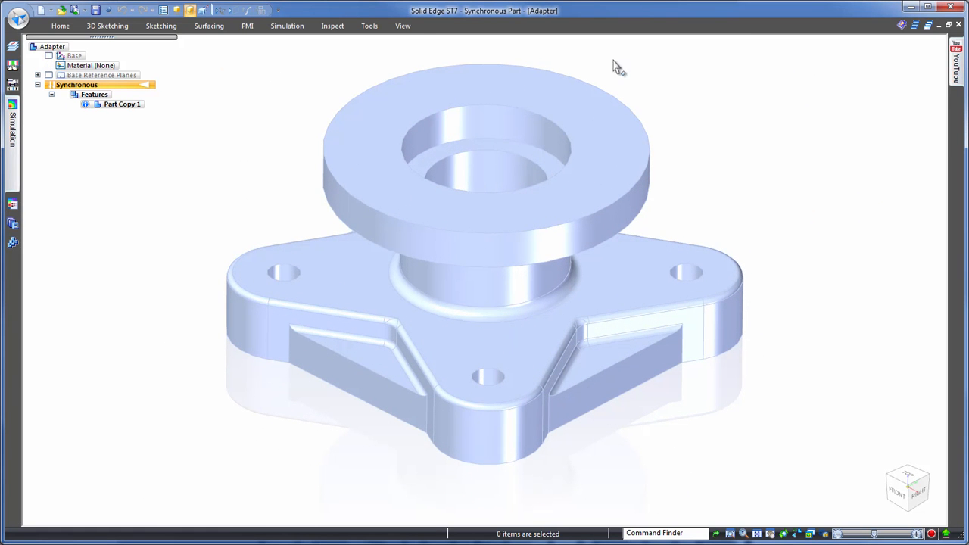
click(403, 26)
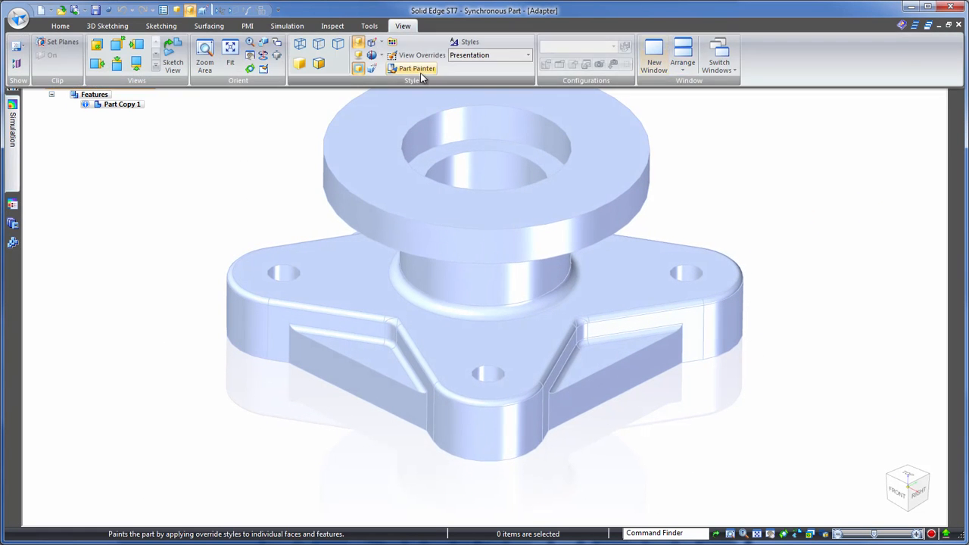
click(406, 70)
click(426, 100)
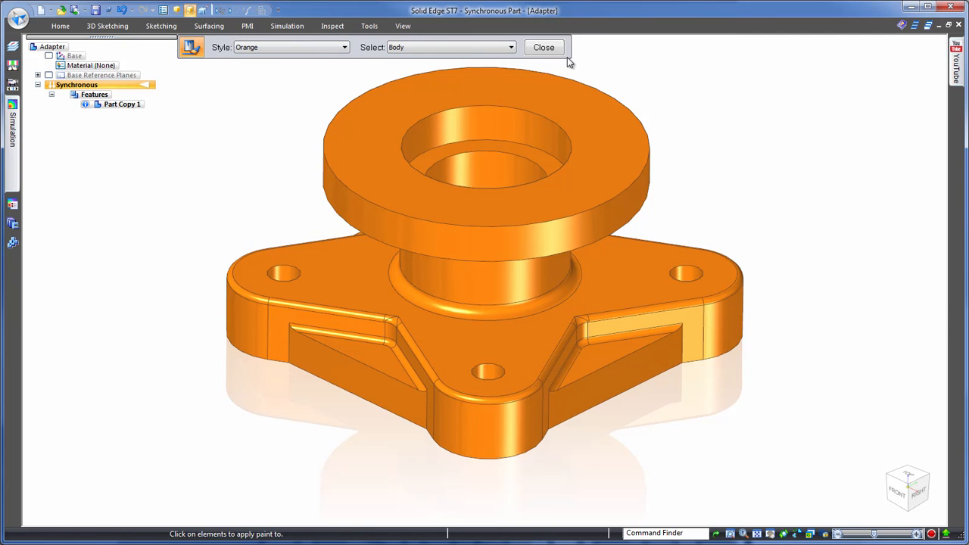
click(550, 47)
- Move the upper face of the triangular web between the base lobes down about 4.7 mm
scroll(761, 92, down, 2)
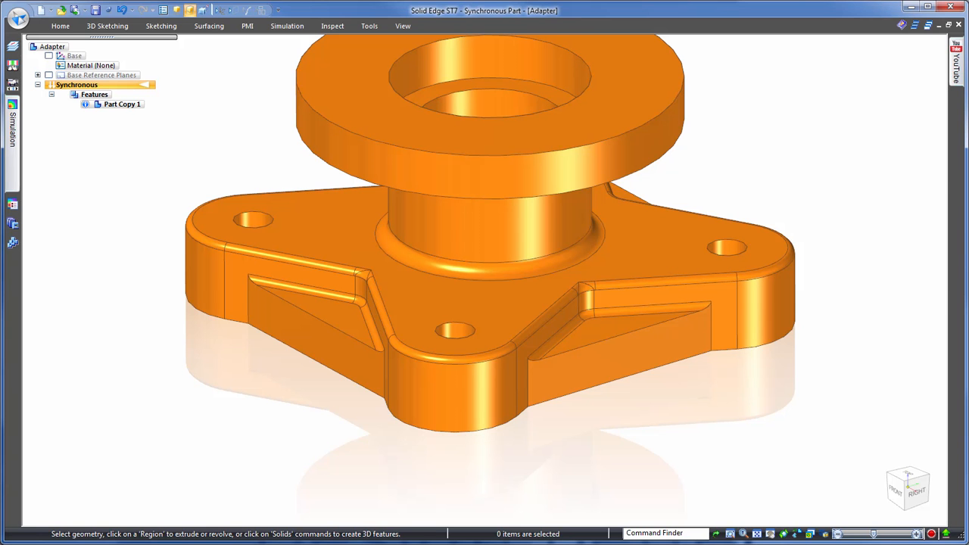
click(617, 337)
click(615, 321)
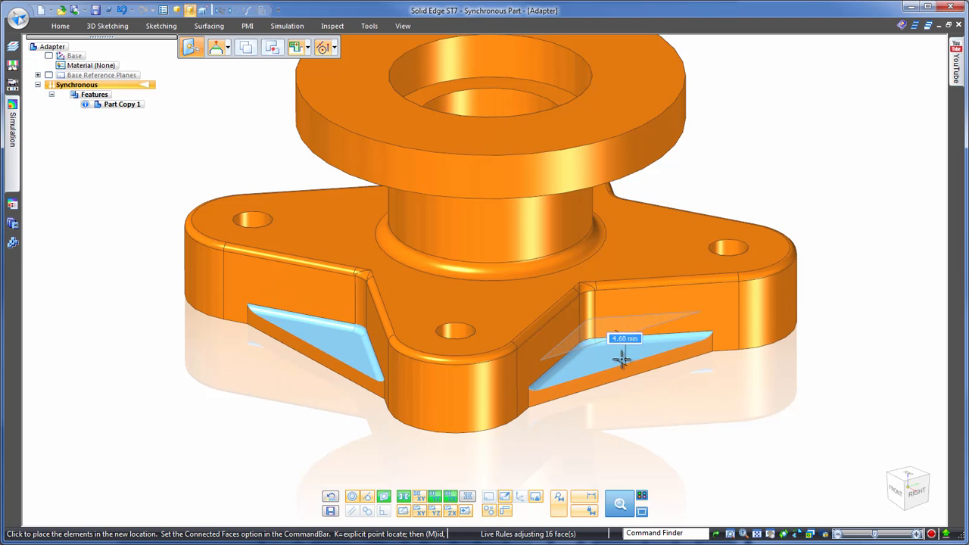
click(621, 360)
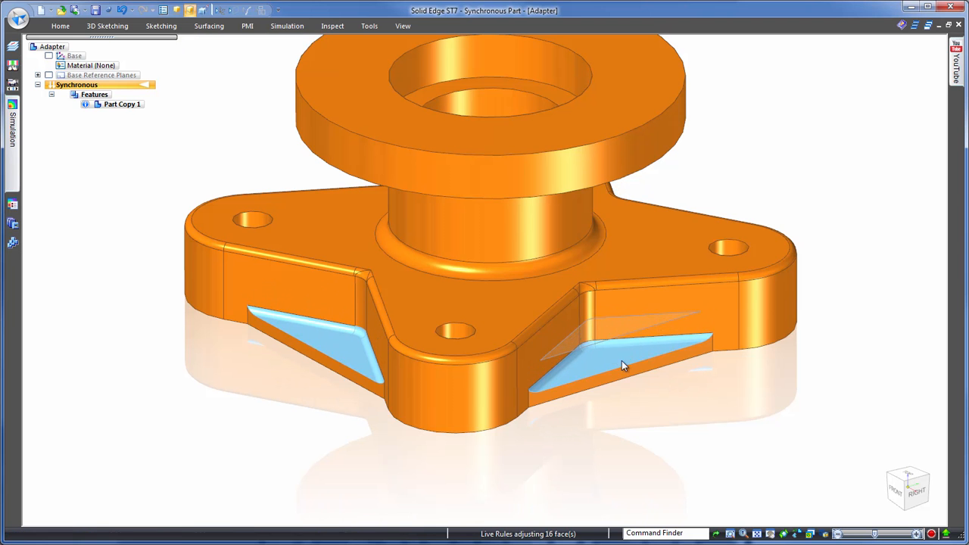
click(819, 234)
- Set the diameter of the mounting holes in the base lobes to 5 mm
middle_drag(856, 197, 861, 181)
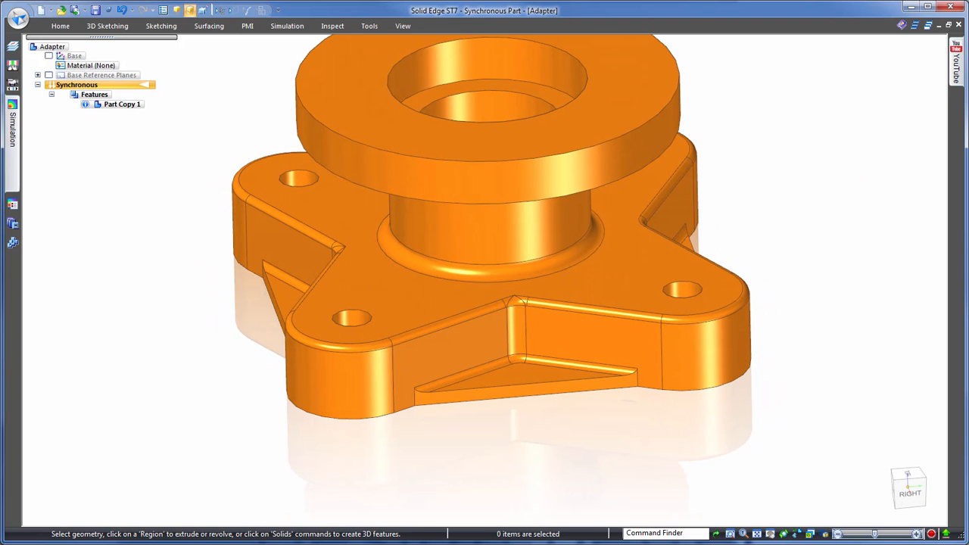
middle_drag(872, 193, 866, 205)
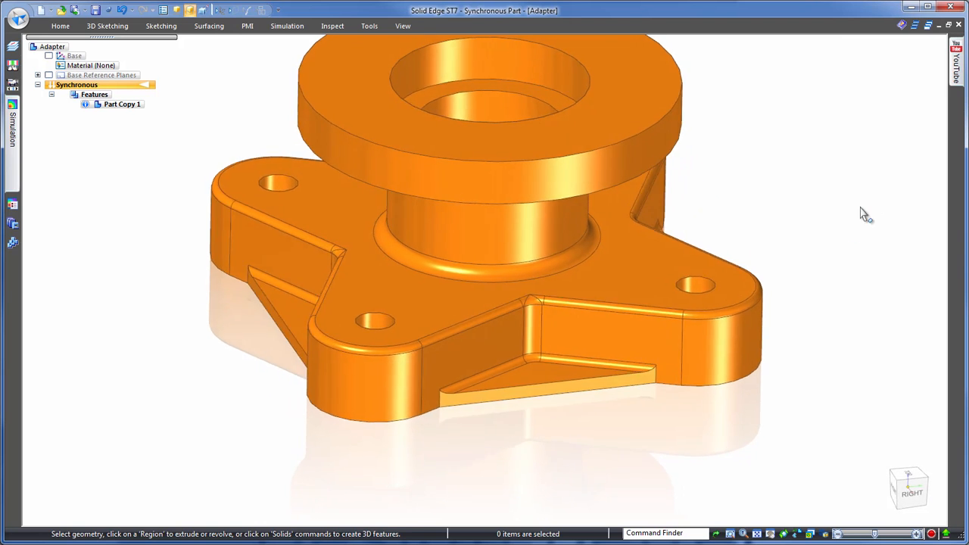
click(709, 281)
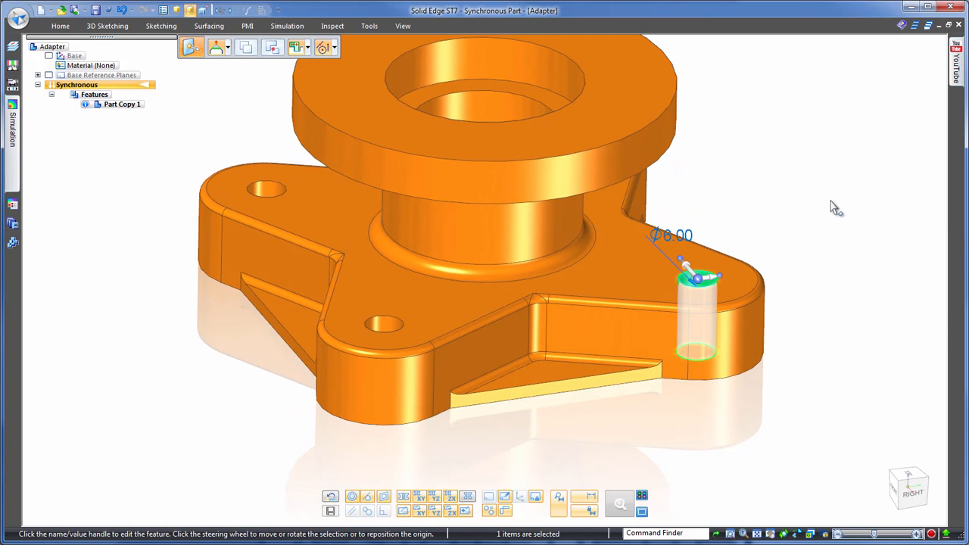
click(695, 239)
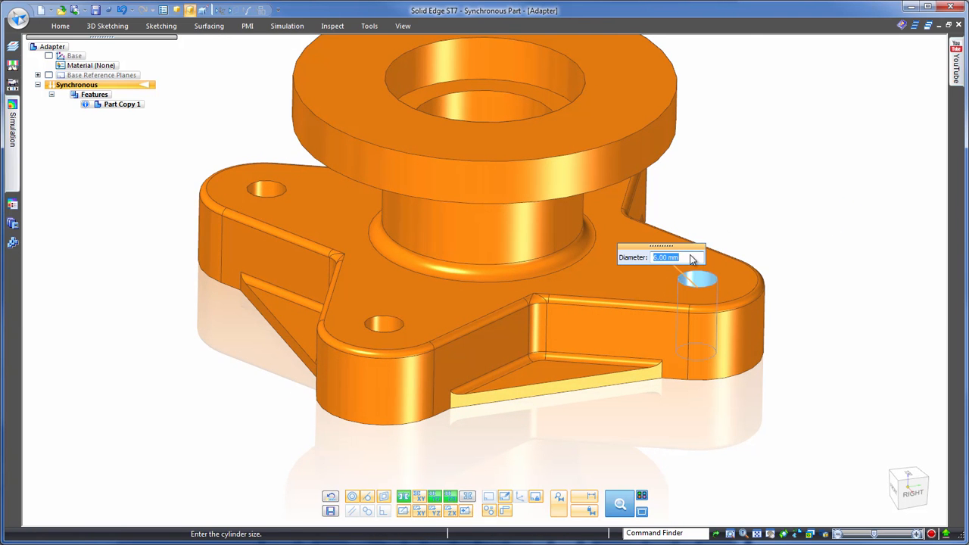
scroll(691, 266, up, 7)
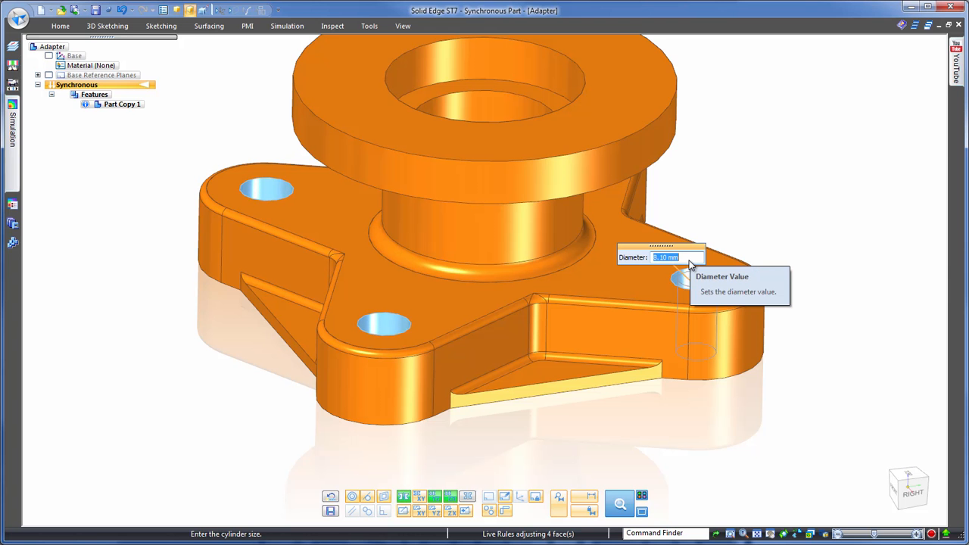
text(5)
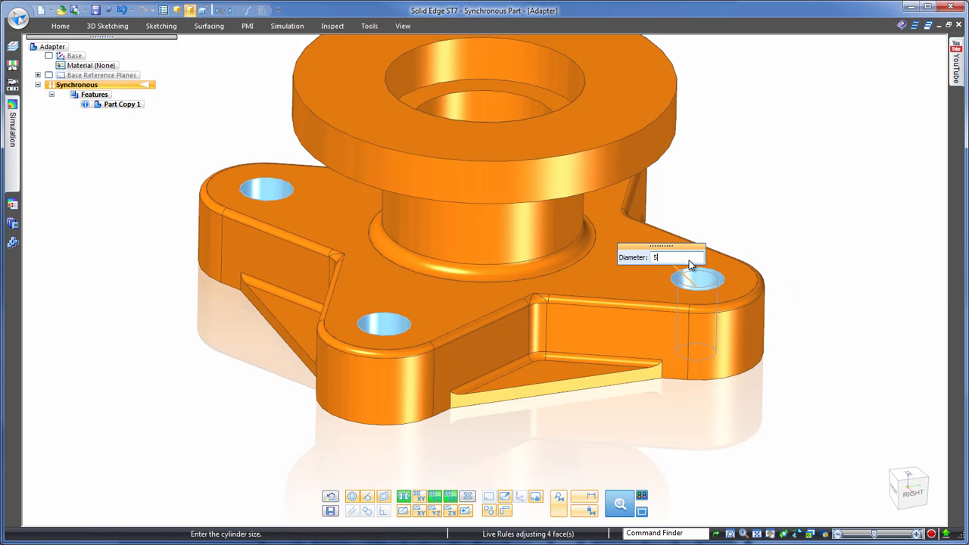
key(Return)
click(793, 209)
- Dimension the upper flange's thickness with Smart Dimension, set it to 6 mm, and hide the PMI
middle_drag(796, 203, 778, 181)
right_click(780, 187)
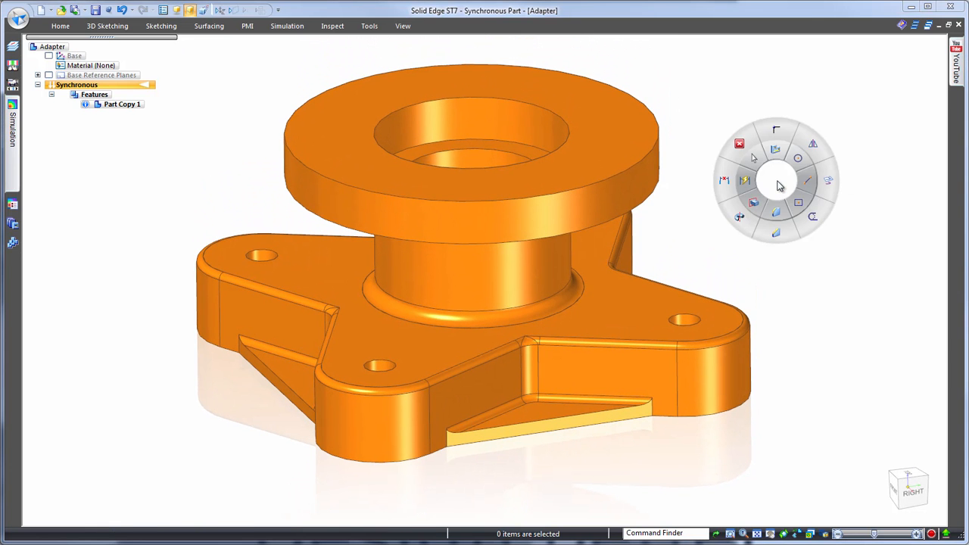
click(745, 180)
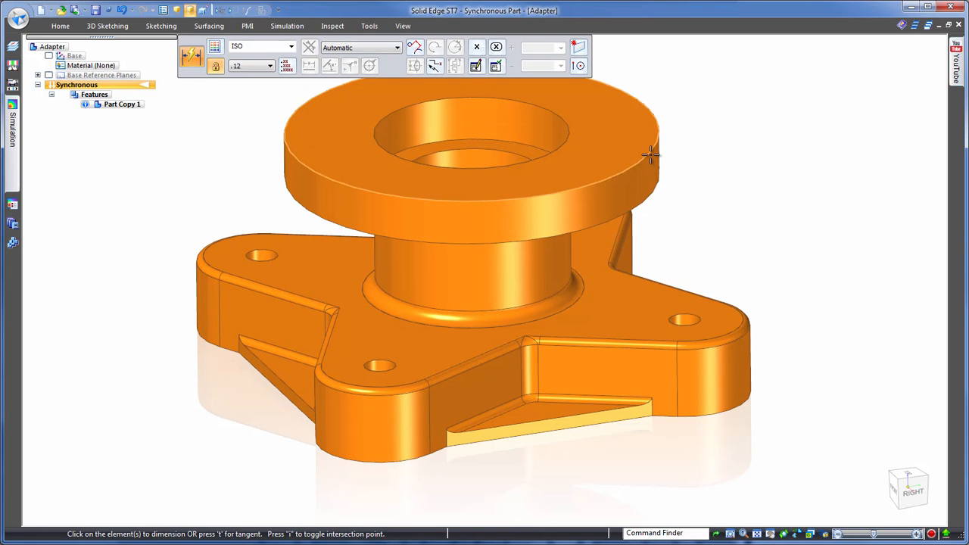
click(655, 180)
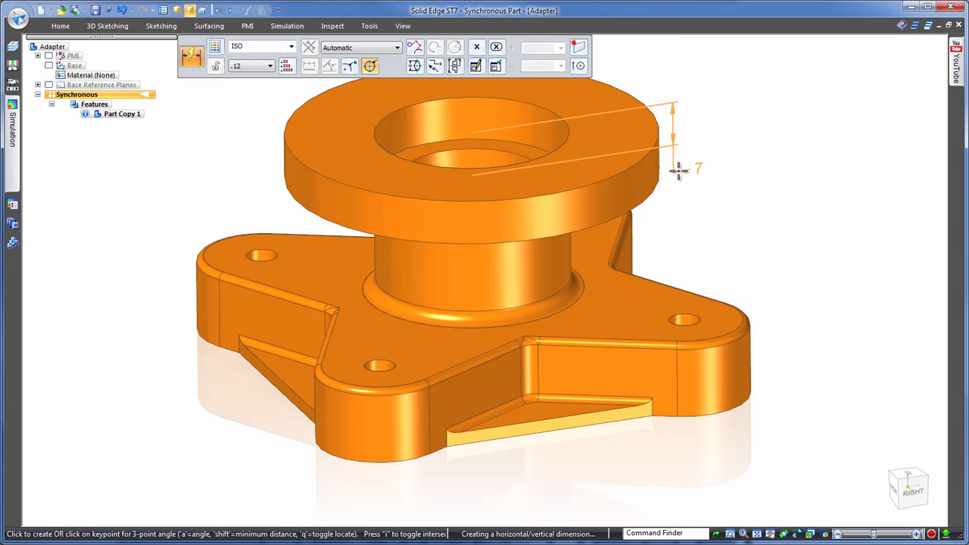
click(708, 177)
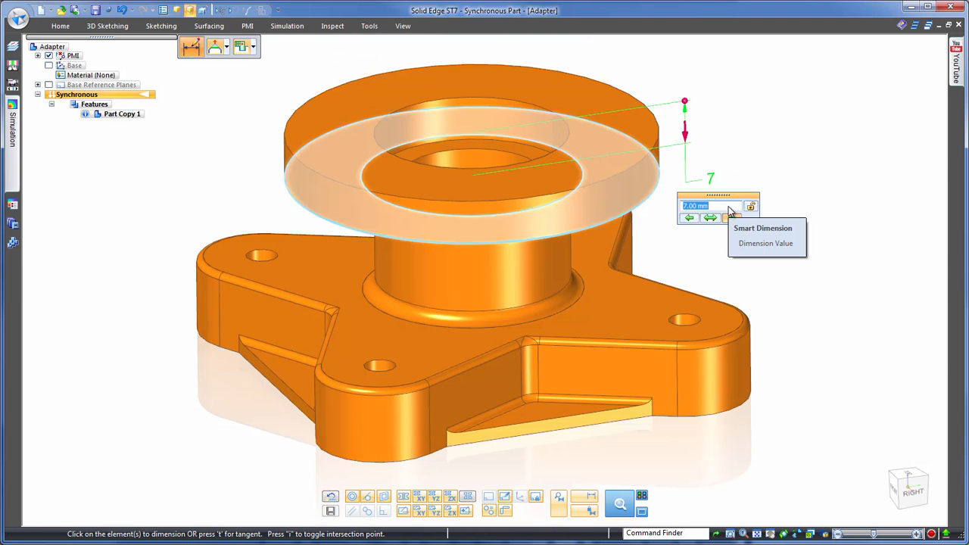
scroll(730, 210, up, 2)
scroll(732, 208, down, 1)
text(6)
key(Return)
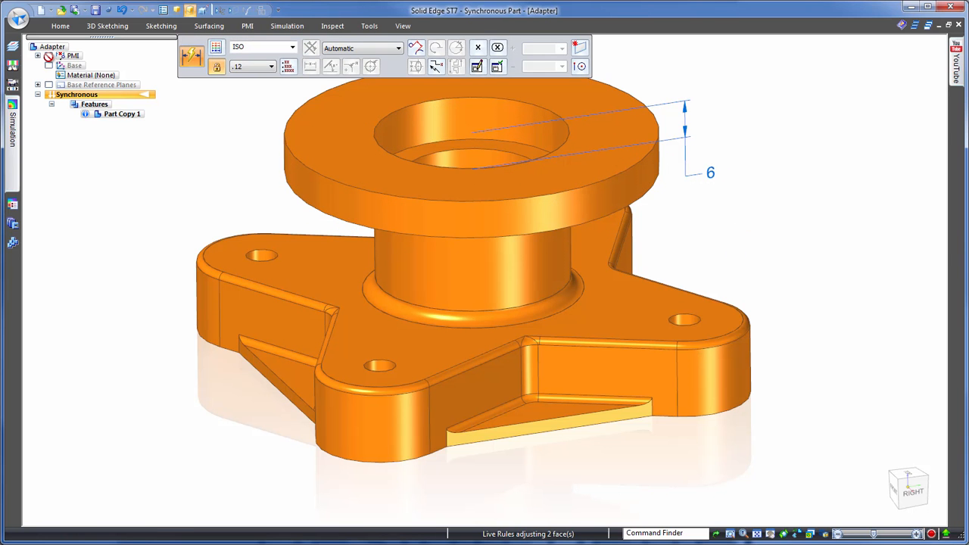
click(49, 56)
key(Escape)
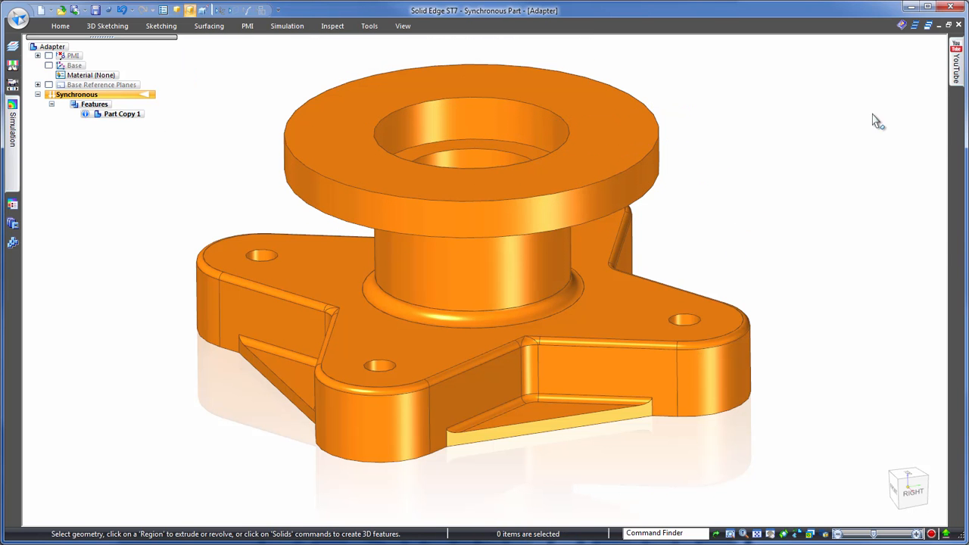
- Reorder the rounds at two inner corners between the base lobes
scroll(779, 165, down, 2)
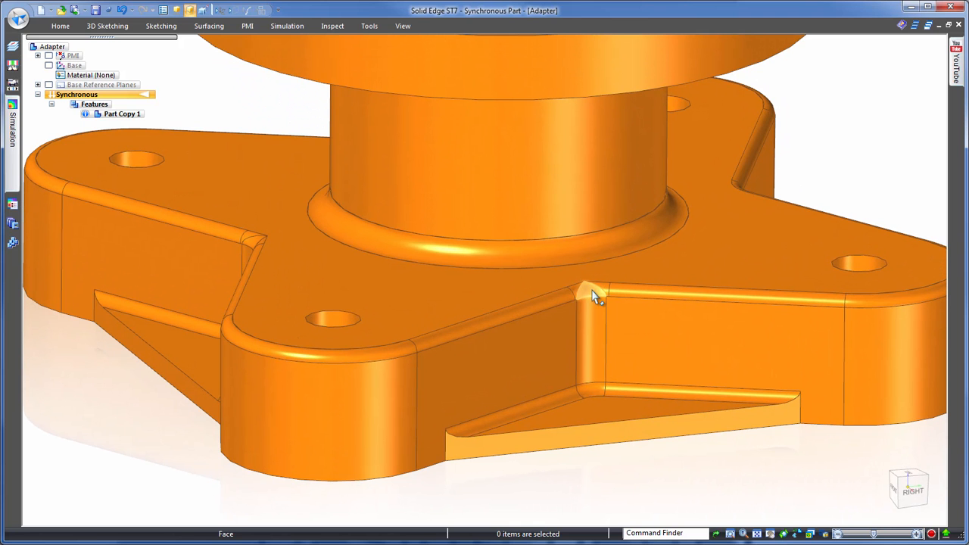
right_click(593, 293)
click(640, 395)
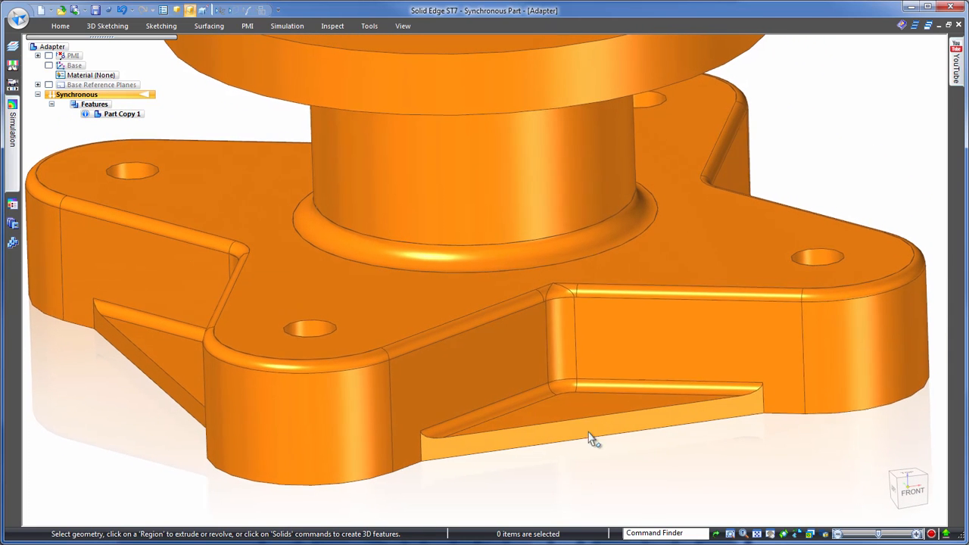
right_click(561, 292)
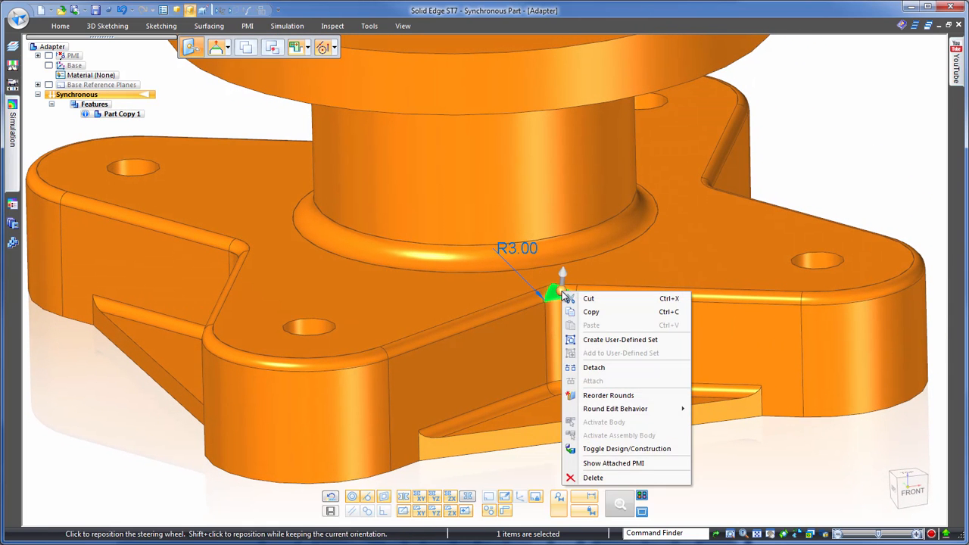
click(598, 395)
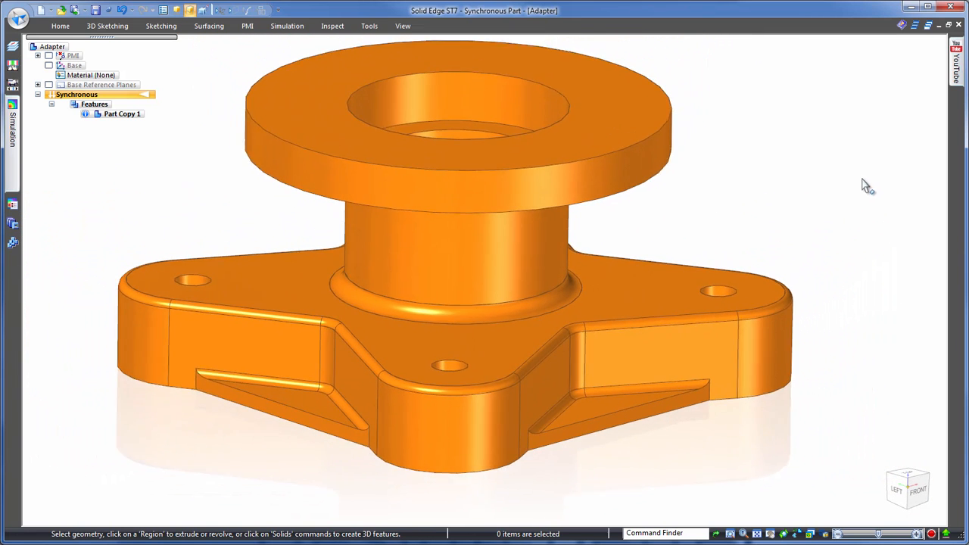
- Set the radius of the matching 1 mm rounds on the base's upper edge and webs to 1.5 mm
click(633, 323)
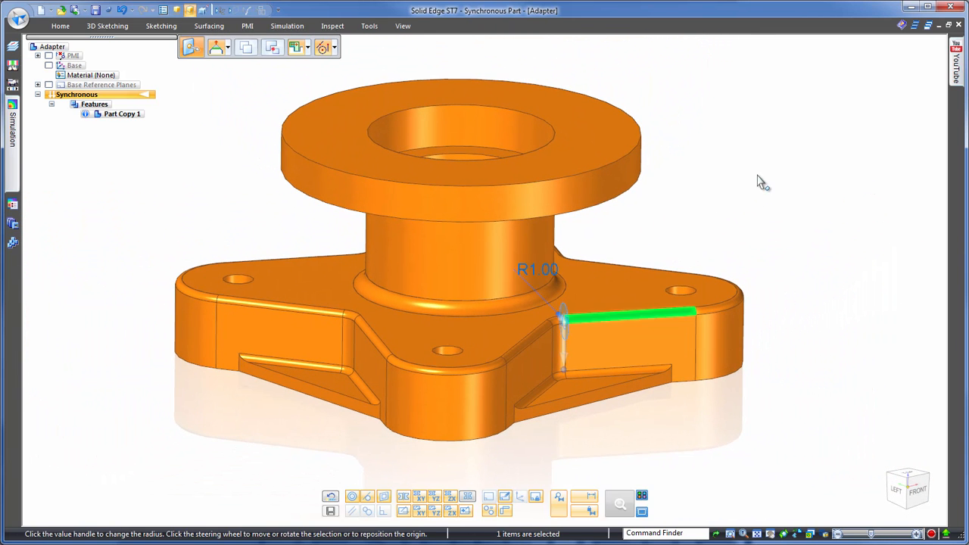
click(557, 270)
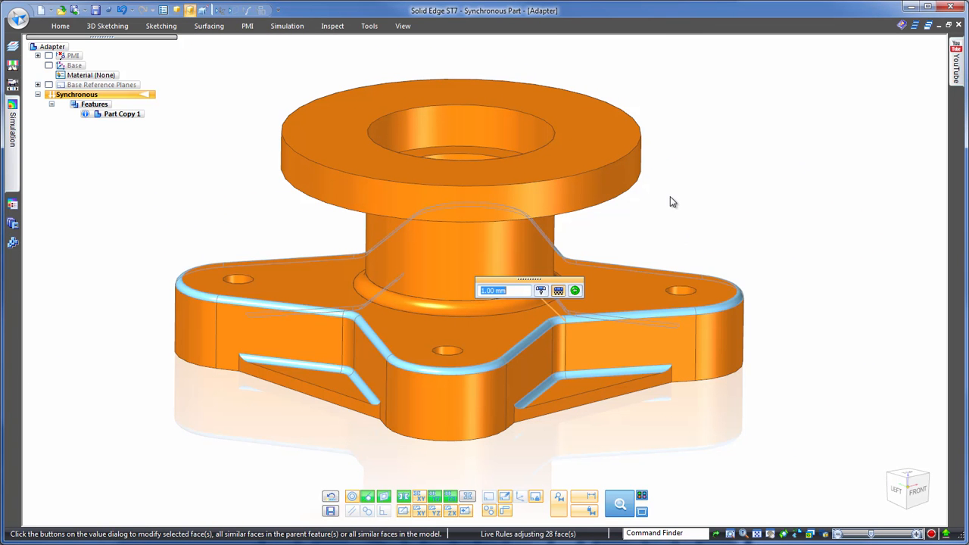
scroll(523, 291, up, 5)
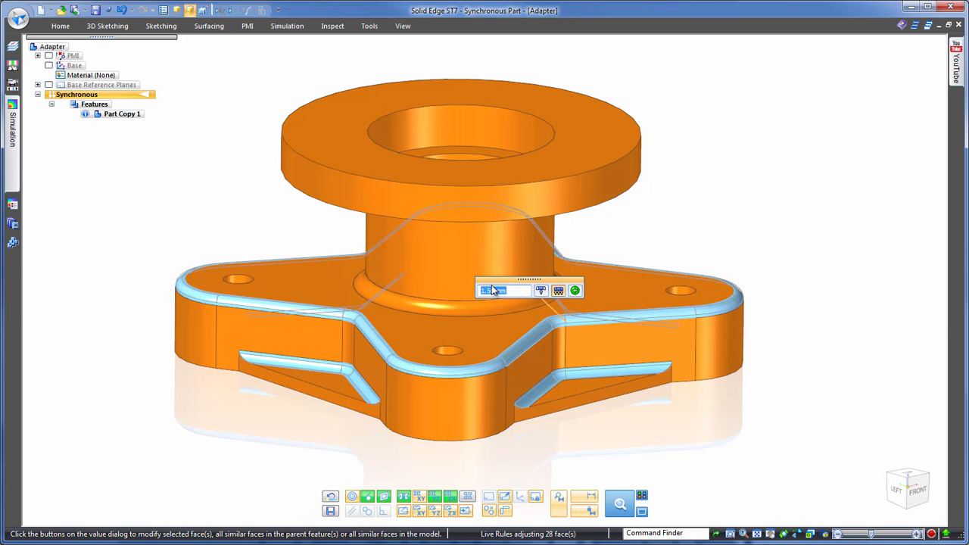
text(1.5)
key(Return)
click(732, 175)
- Run Recognize Holes on the adapter and exclude the 22 mm counterbore from recognition
scroll(733, 175, down, 3)
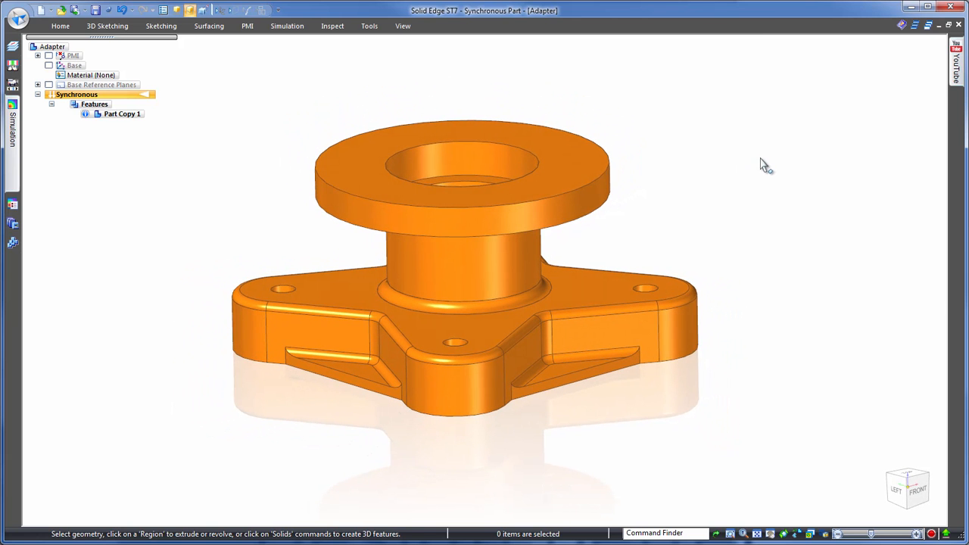
click(62, 27)
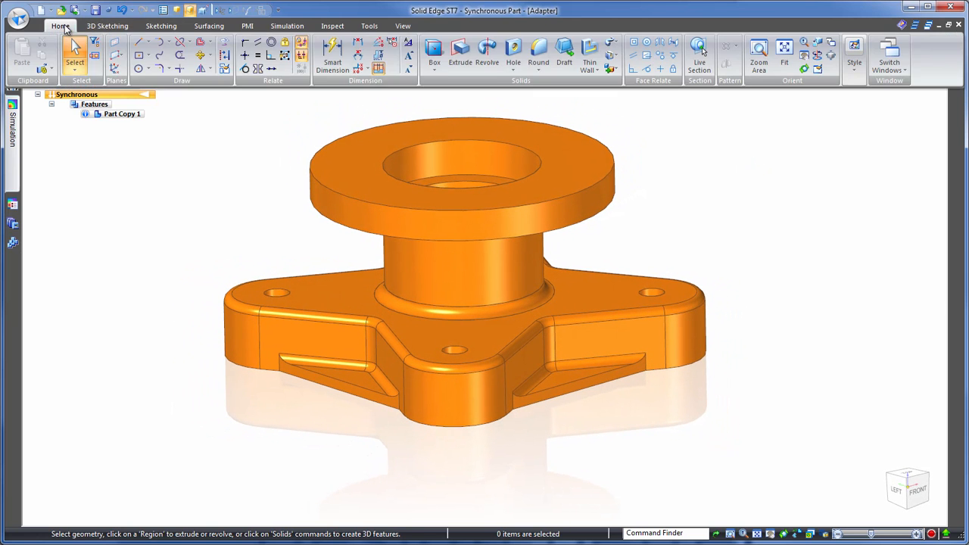
click(513, 70)
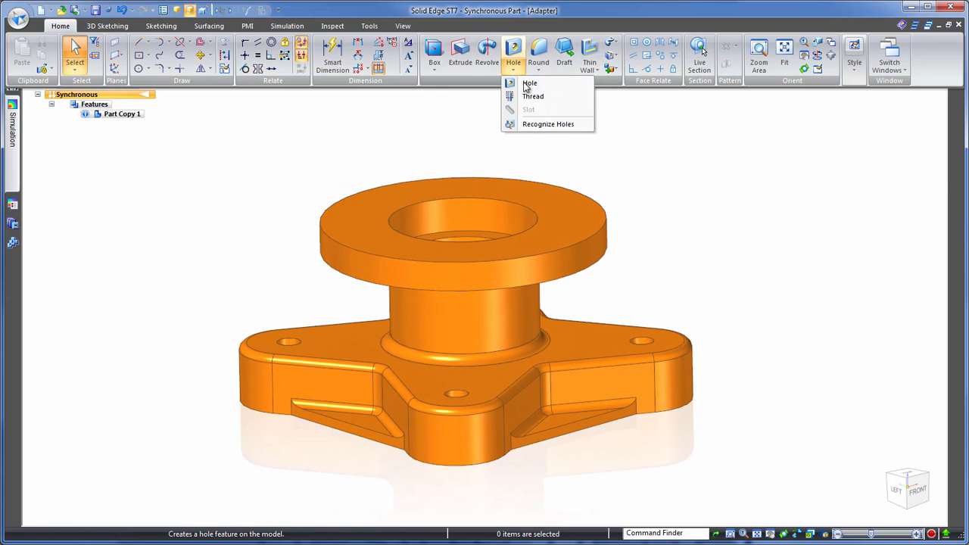
click(539, 124)
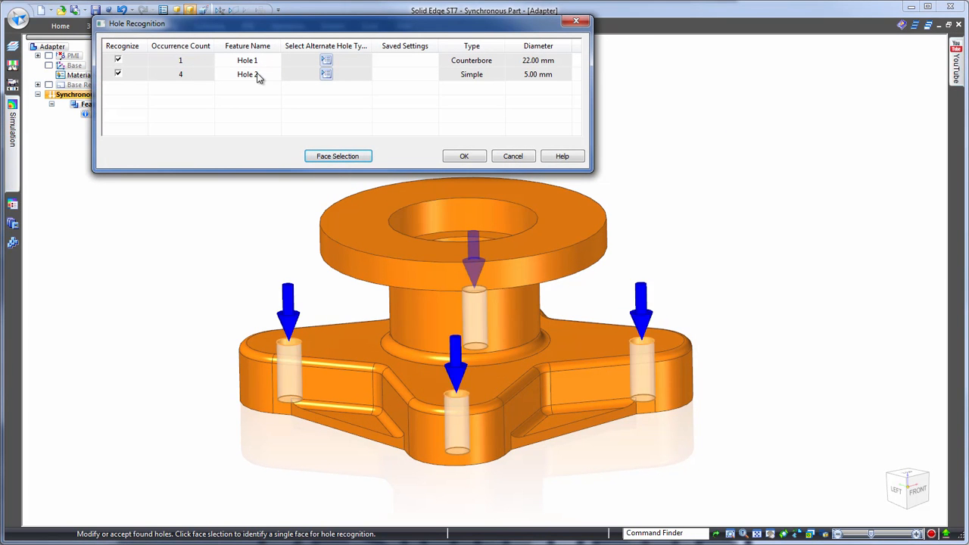
click(117, 60)
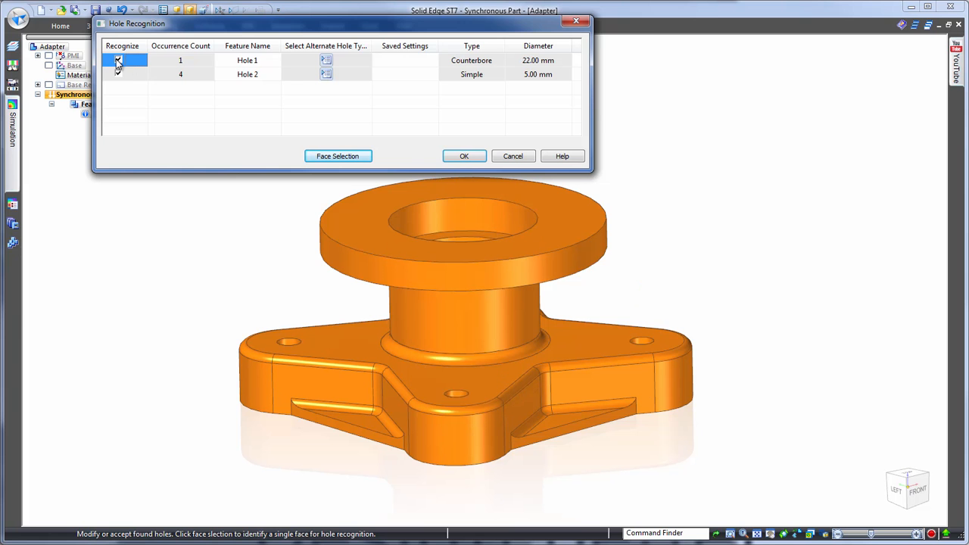
- Convert the four 5 mm base holes to ISO Metric M4 Socket Head counterbores with Loose (H14) fit and accept the hole recognition
click(326, 74)
click(350, 41)
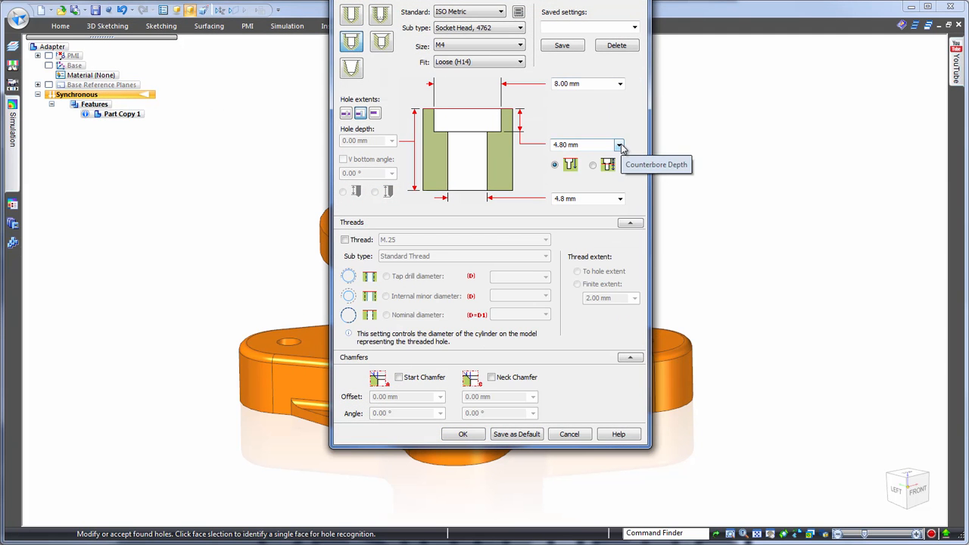
click(464, 434)
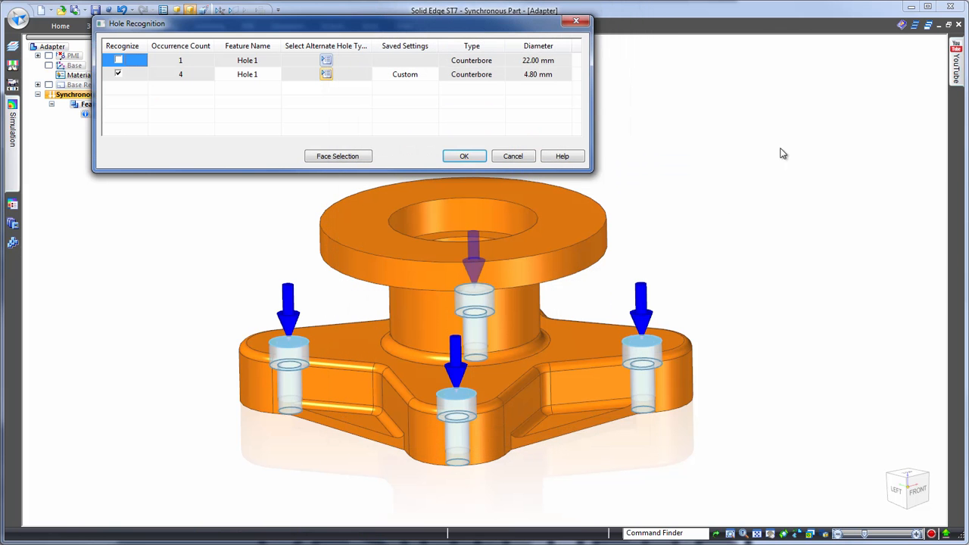
click(473, 156)
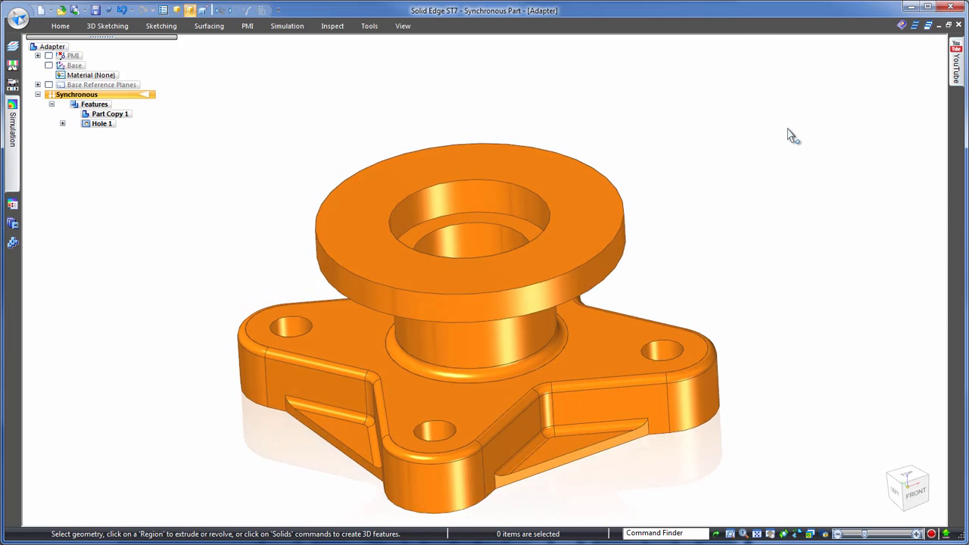
- Select the web faces on the underside of the base, leaving out the bottom plane, and delete the webs
click(909, 490)
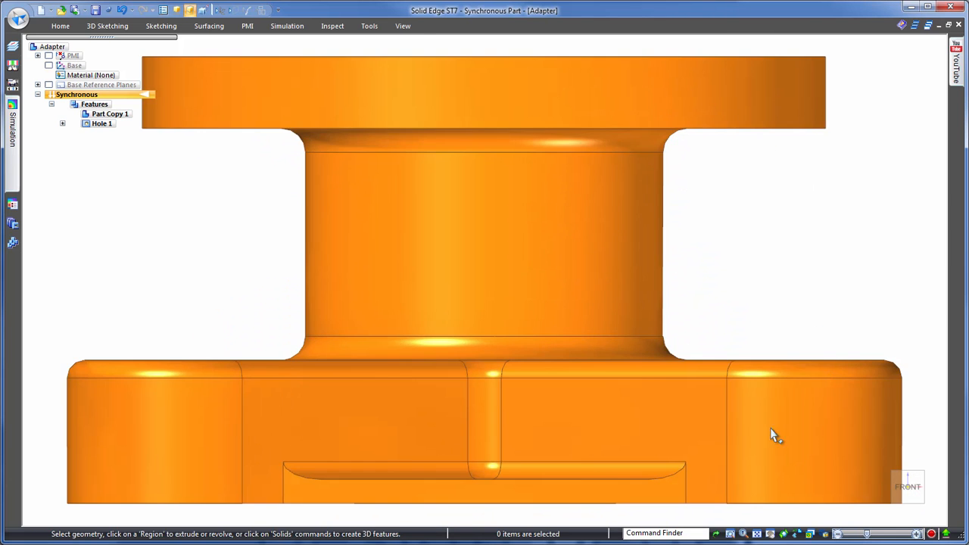
scroll(506, 449, down, 3)
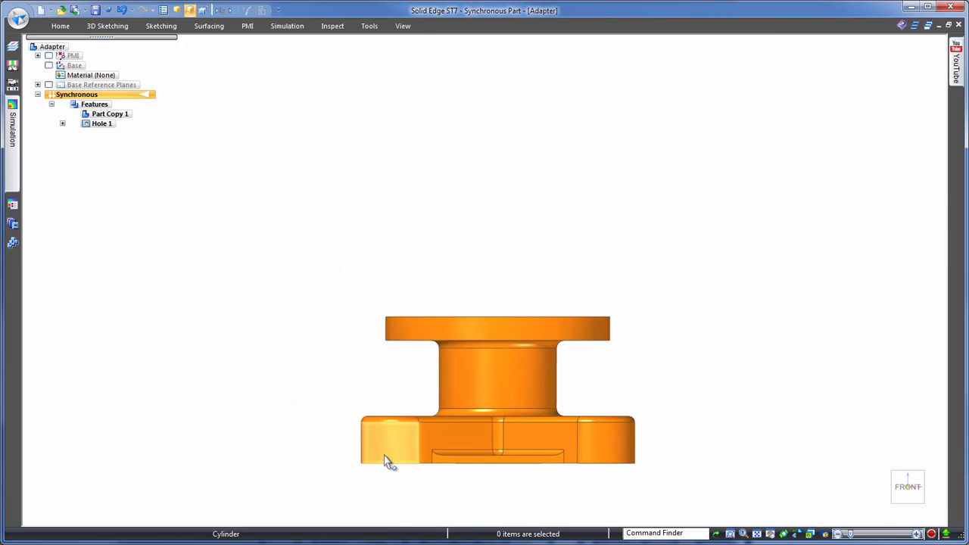
drag(351, 448, 708, 473)
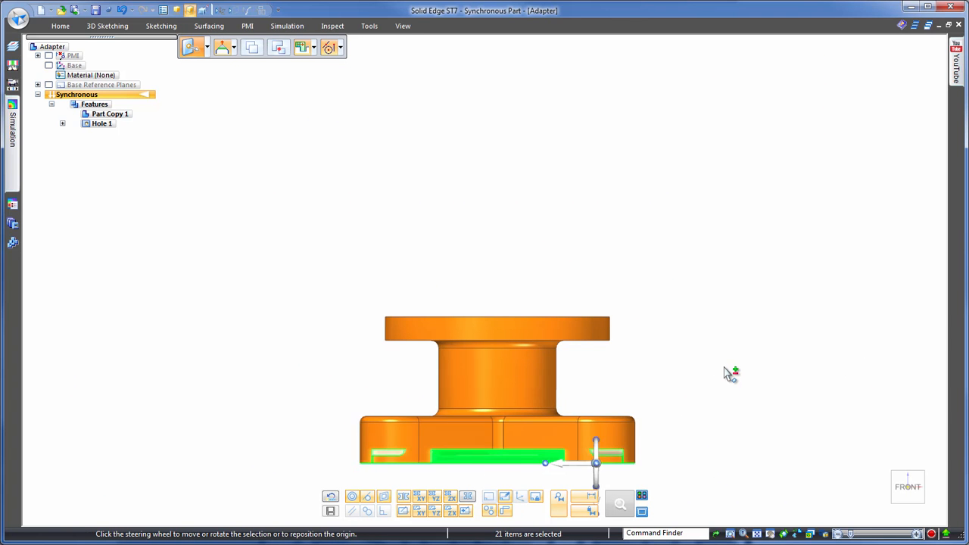
ctrl+click(424, 404)
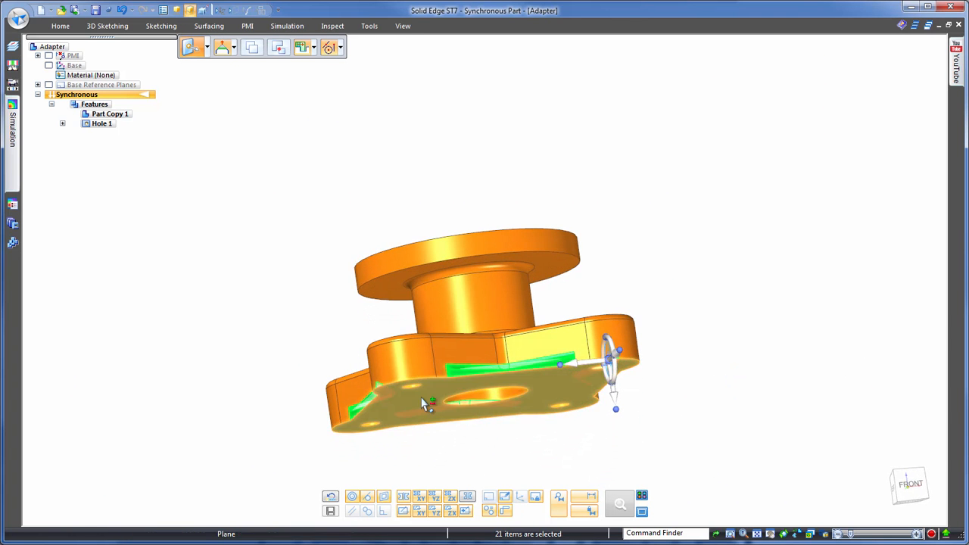
right_click(757, 276)
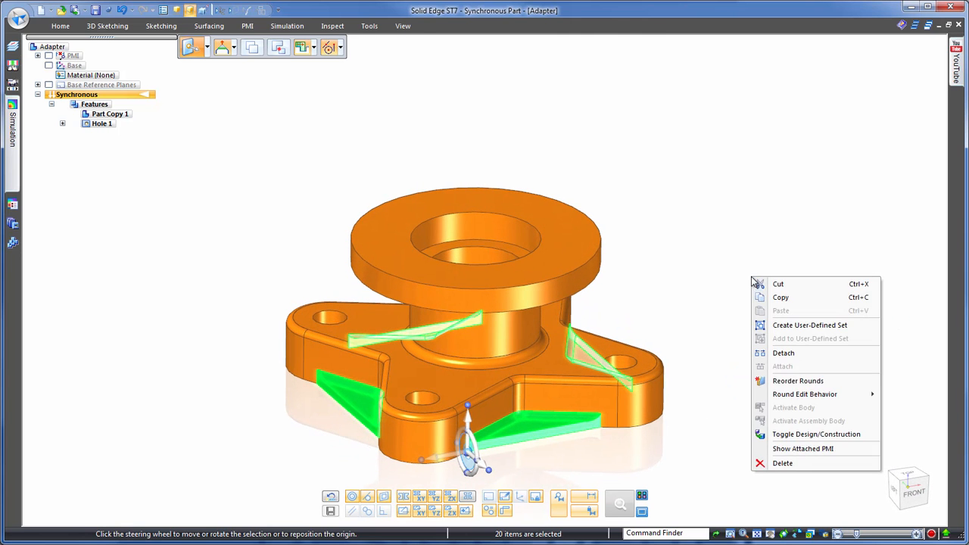
click(800, 464)
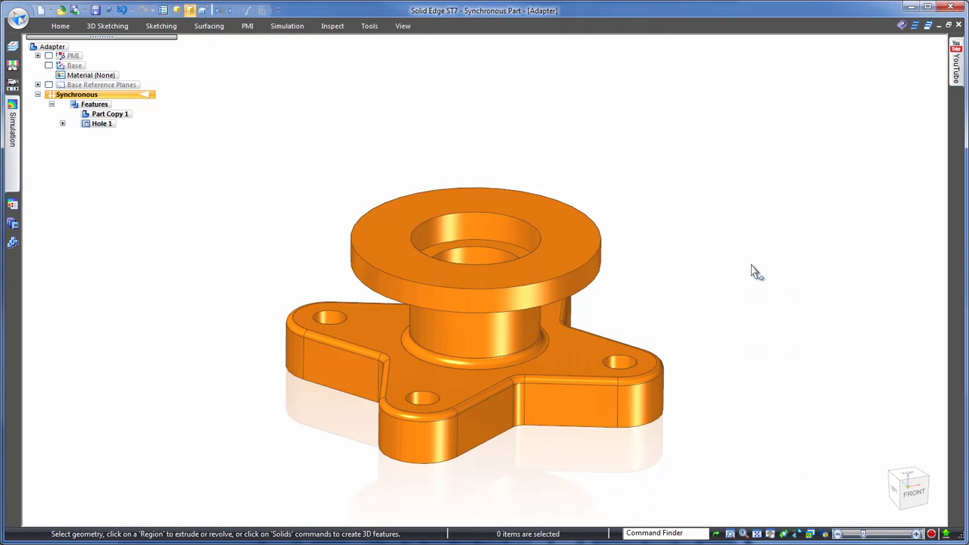
- Move a recognized mounting hole in a base lobe to a new location
click(305, 296)
click(291, 288)
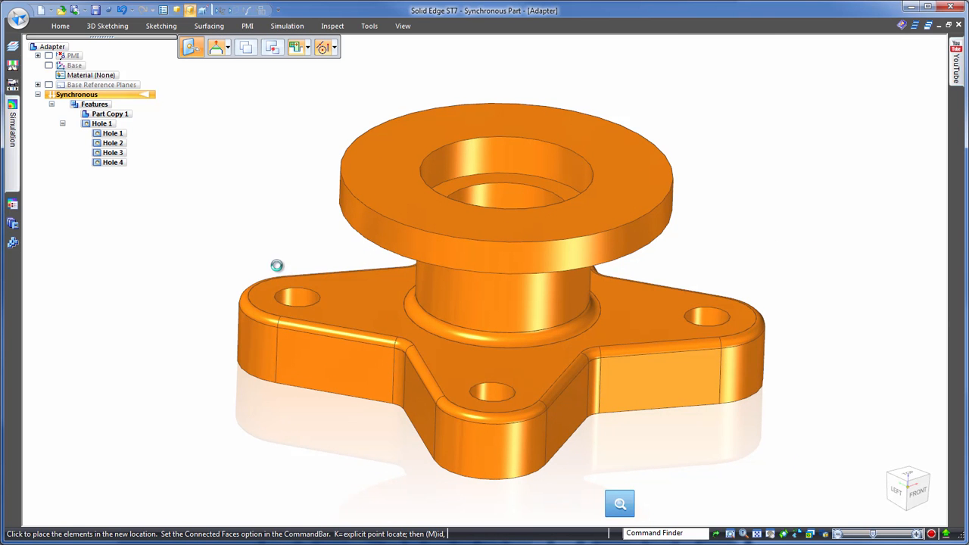
click(262, 300)
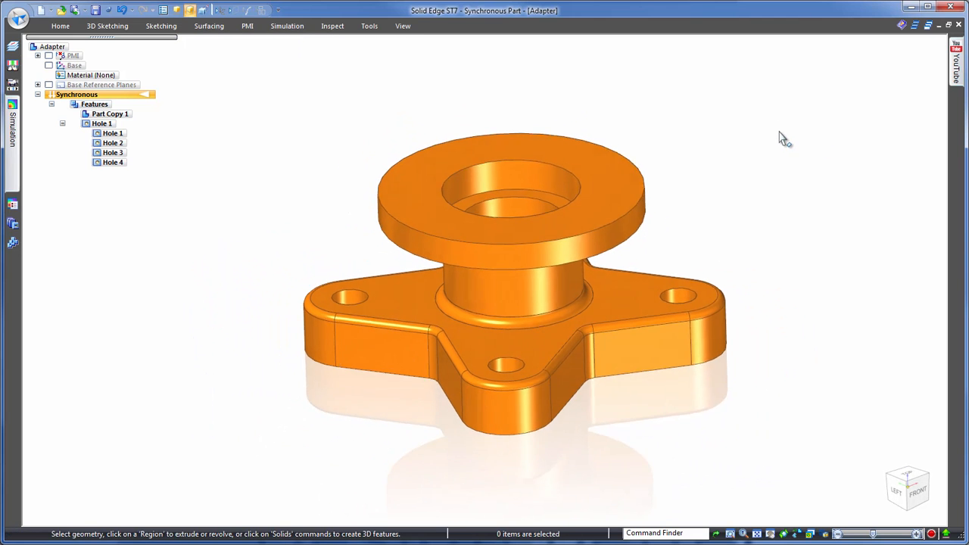
- Save the adapter part and close it to return to Frame.asm
key(ctrl+s)
click(959, 25)
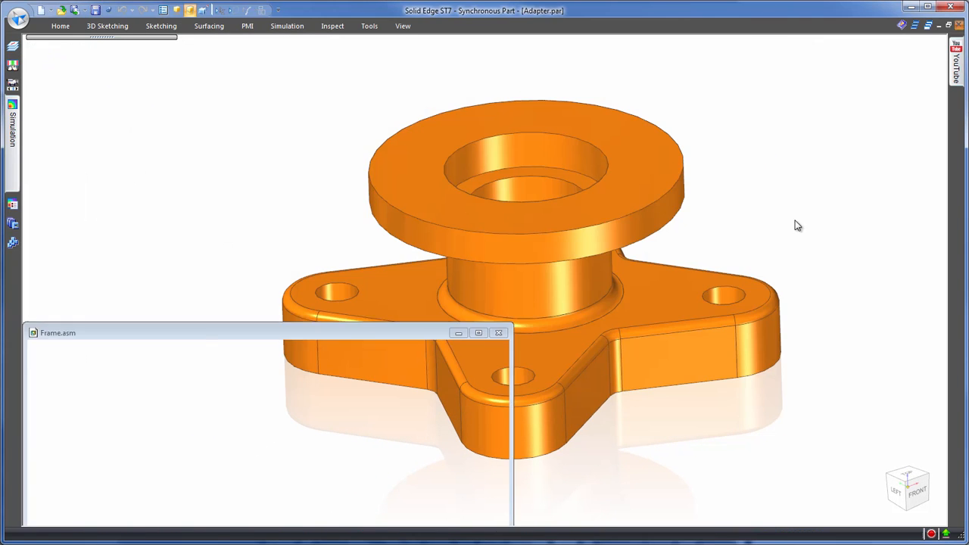
- Insert Adapter.par from the Components folder into the frame assembly and place it on the cross shaft between the square tubes
click(61, 25)
click(125, 52)
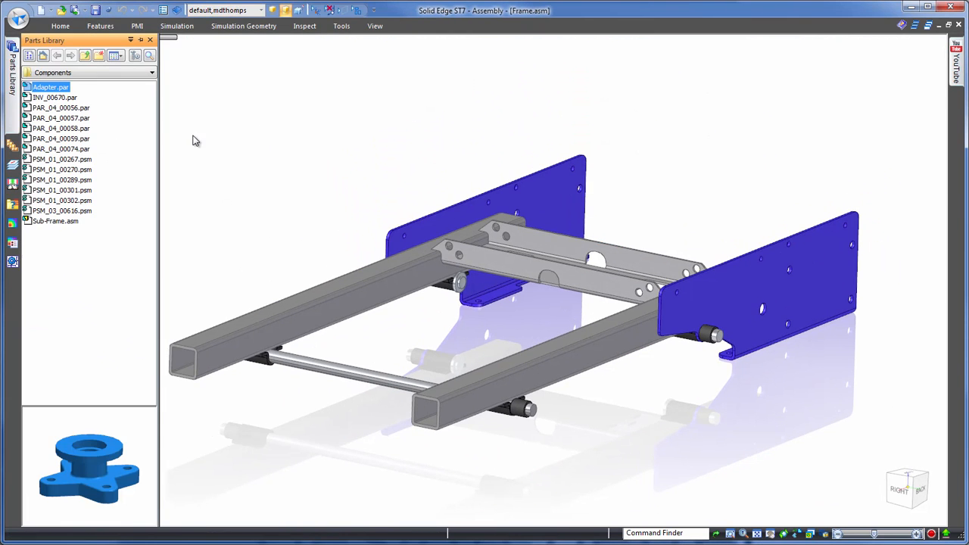
drag(51, 87, 613, 301)
click(614, 301)
click(709, 280)
key(Escape)
click(789, 455)
click(795, 490)
click(459, 431)
key(Escape)
scroll(621, 496, up, 1)
scroll(314, 106, down, 3)
- Open the Parasolid file PSM_03_00615.x_t using the ISO Sheet Metal.psm template
click(18, 19)
click(44, 67)
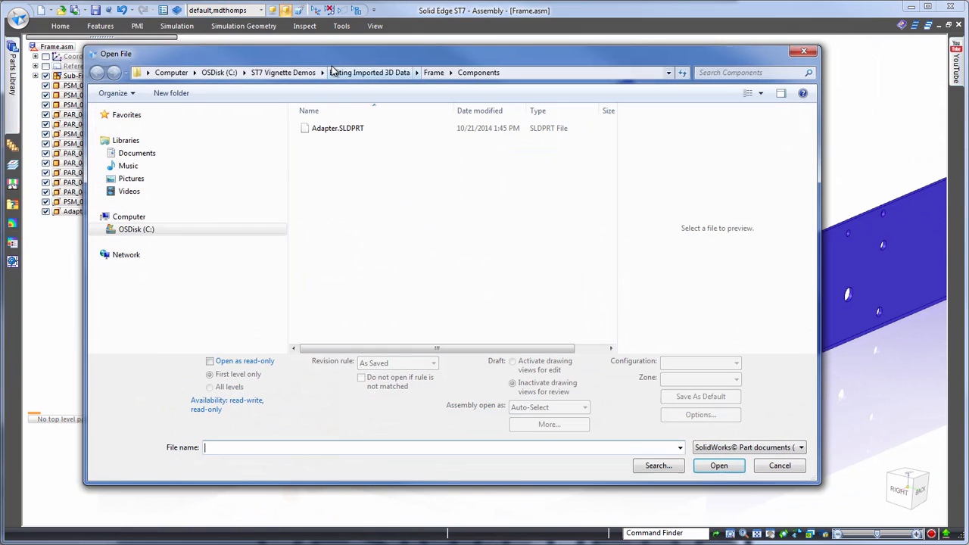
click(800, 447)
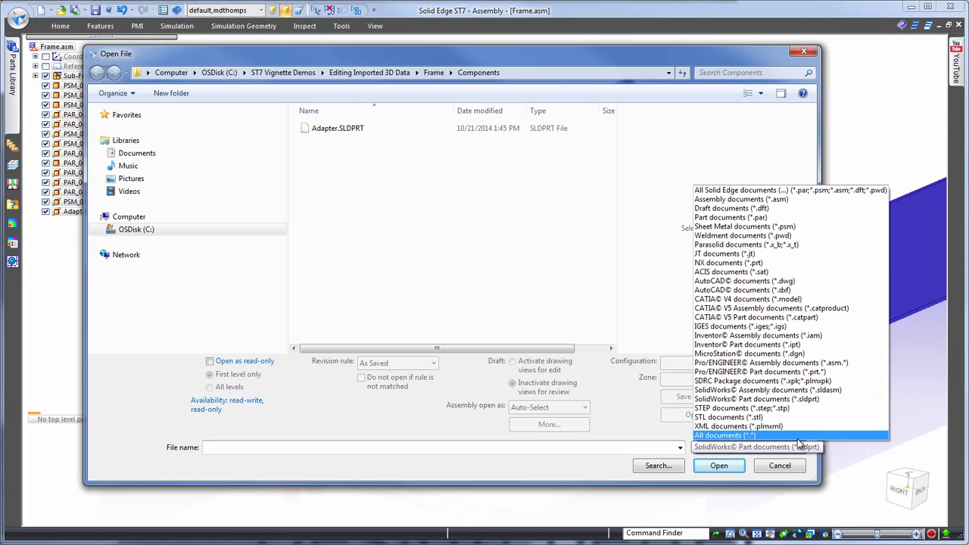
click(746, 245)
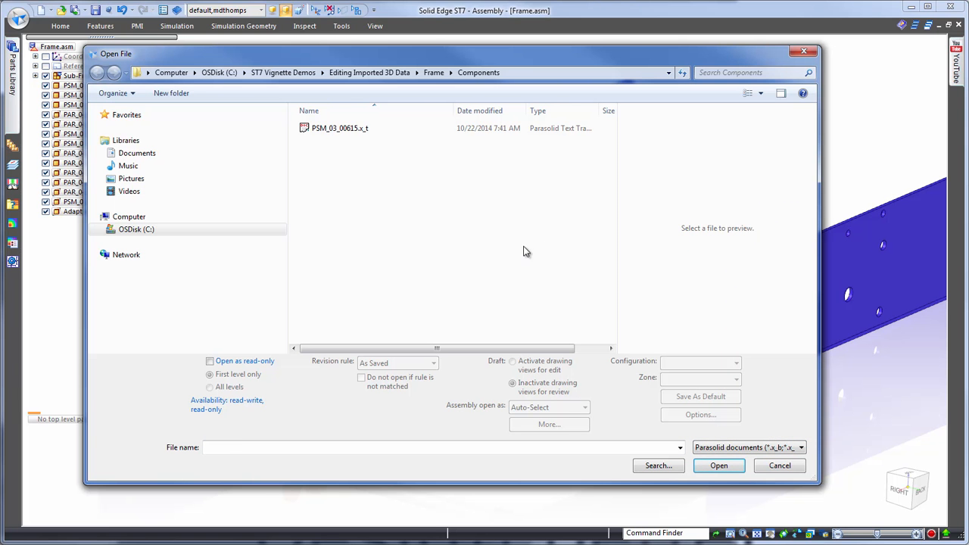
click(330, 130)
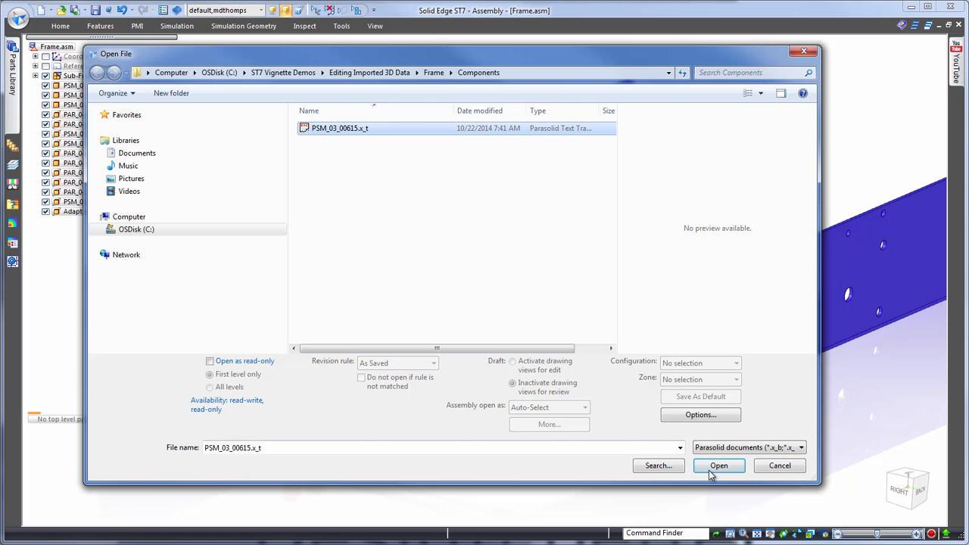
click(708, 470)
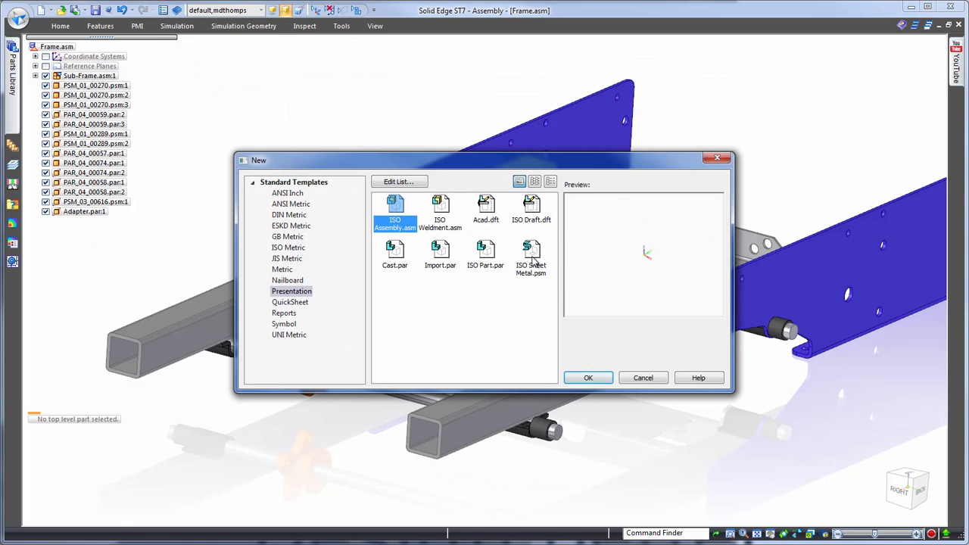
click(608, 372)
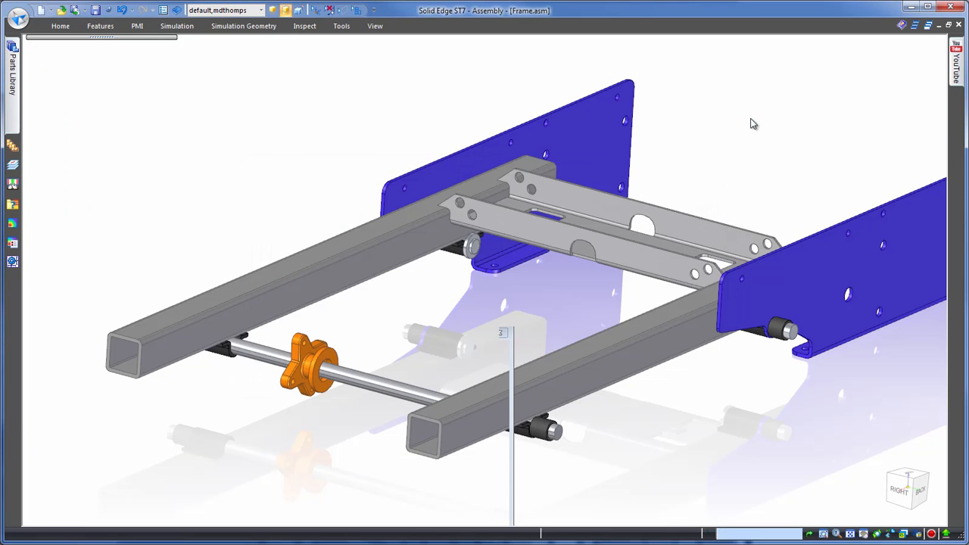
- Assign the material Aluminum, 1060 to the imported sheet metal part
click(49, 56)
right_click(91, 70)
click(125, 91)
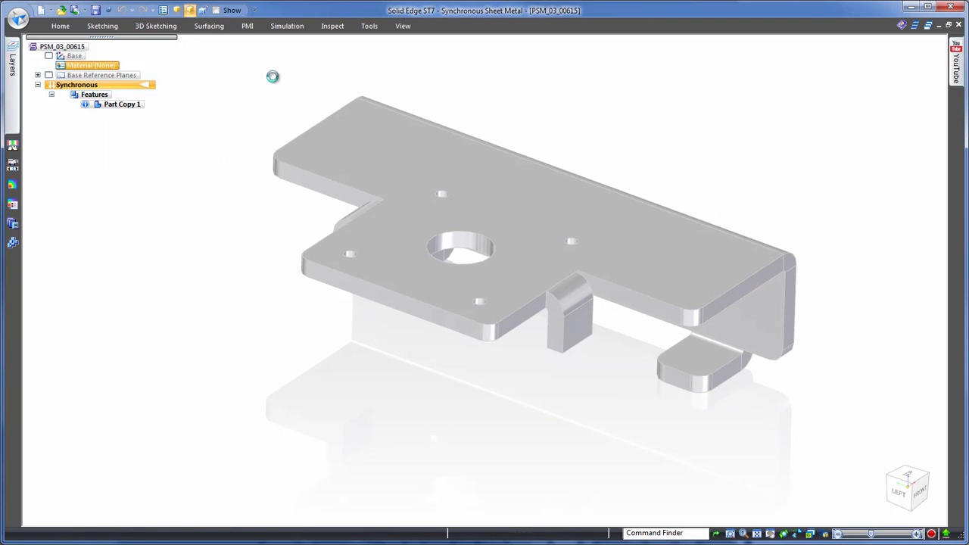
- Paint the sheet metal part's body with the Aluminum style and close the painter
click(404, 25)
click(405, 68)
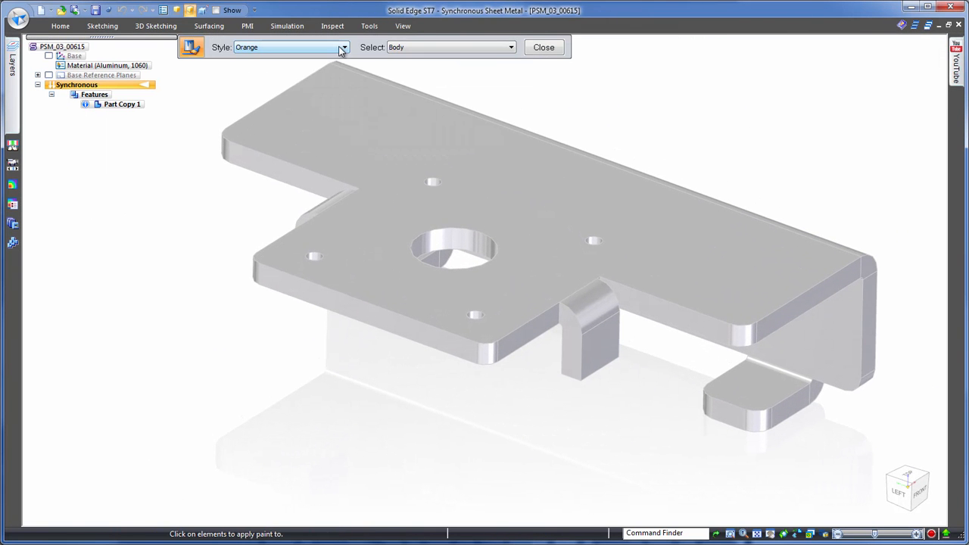
click(343, 47)
scroll(306, 60, up, 5)
click(307, 60)
click(618, 143)
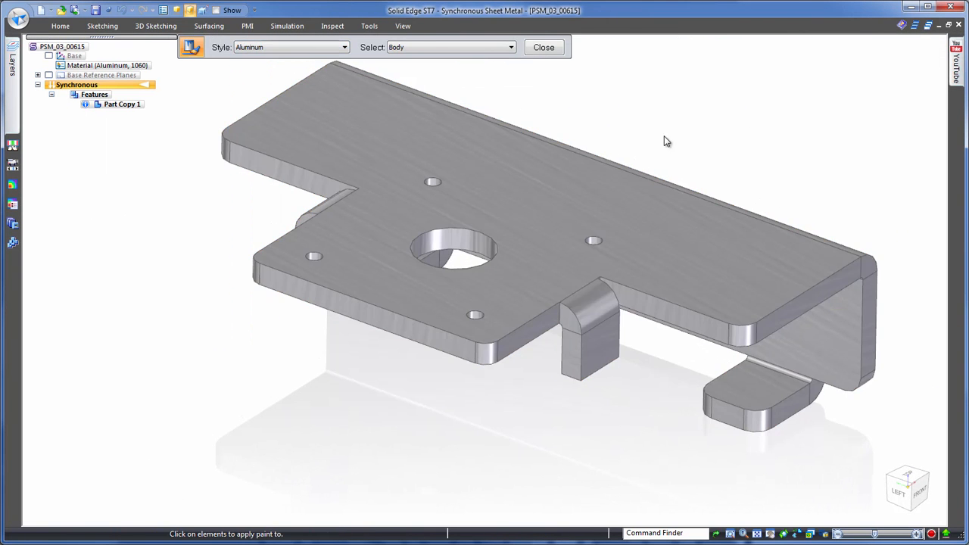
click(549, 53)
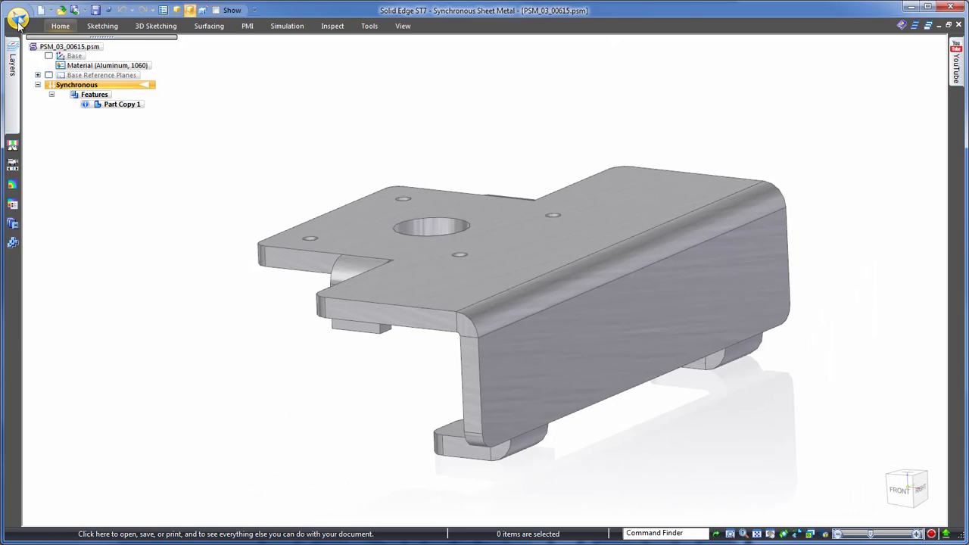
- Open the AutoCAD drawing PSM_03_00615.dwg from the Components folder
click(18, 19)
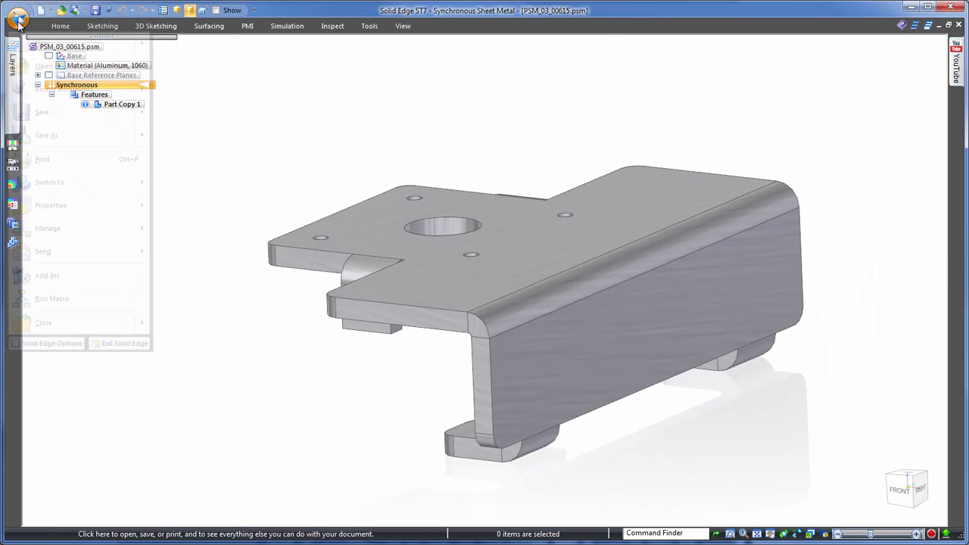
click(42, 66)
click(800, 447)
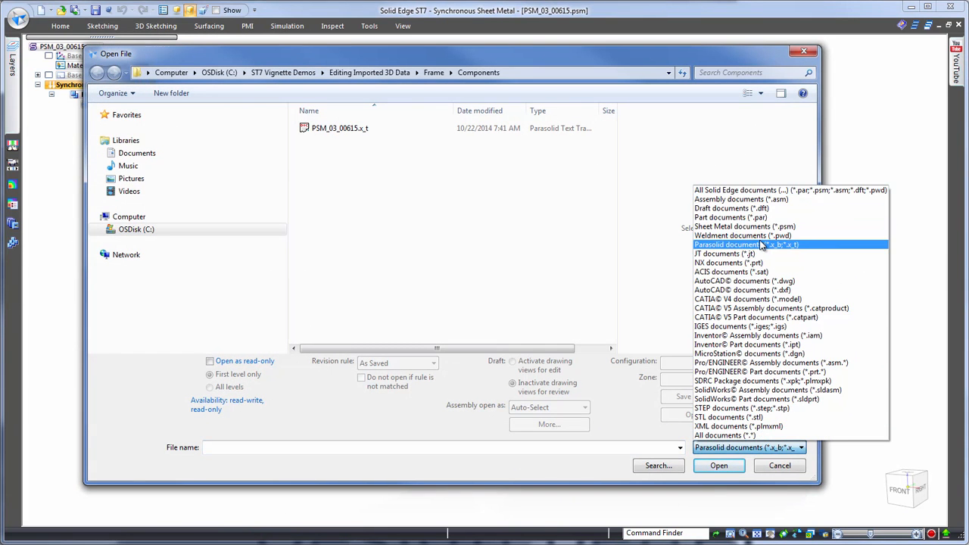
click(764, 281)
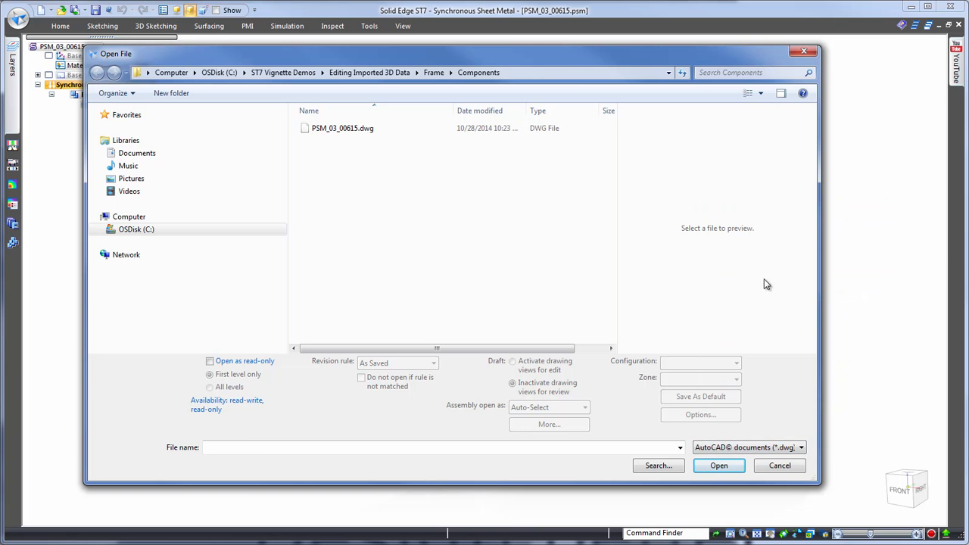
click(340, 133)
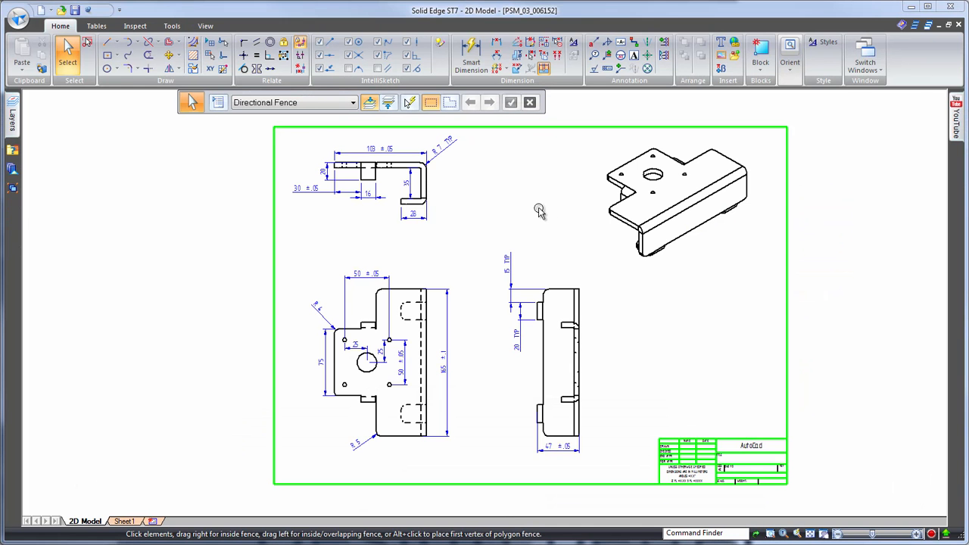
- Use Create 3D to add the drawing's principal views to the existing sheet metal file, with the Front View as primary at scale 1.00
right_click(539, 210)
click(538, 240)
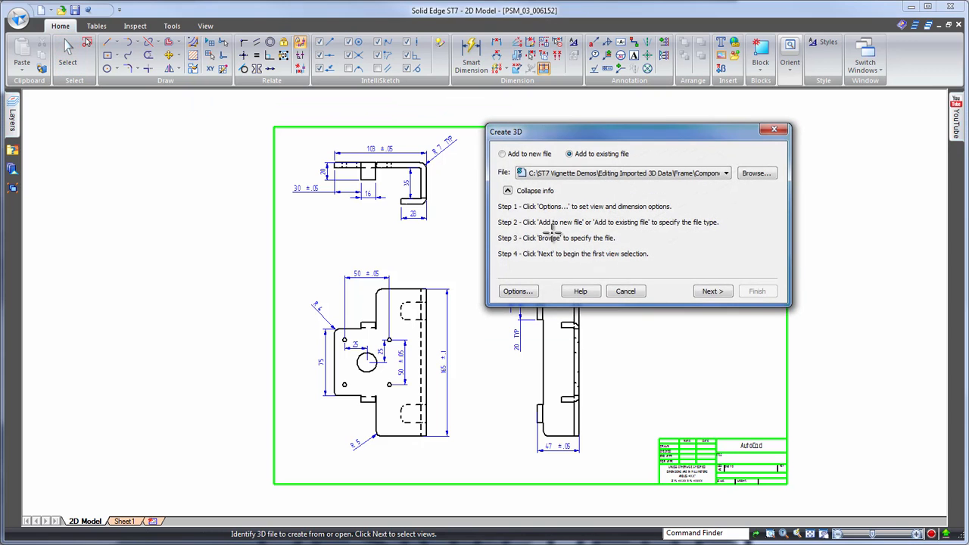
click(711, 292)
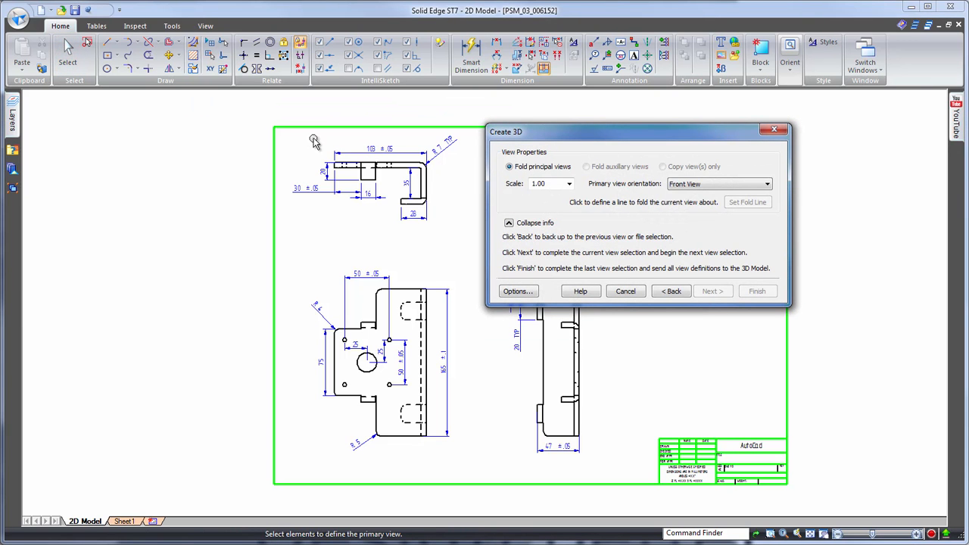
click(288, 112)
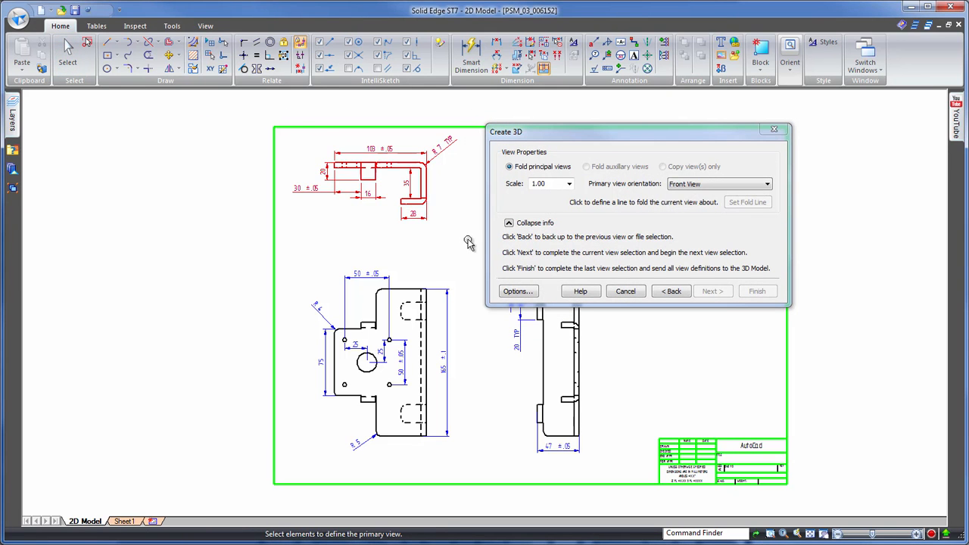
drag(468, 240, 467, 240)
click(708, 294)
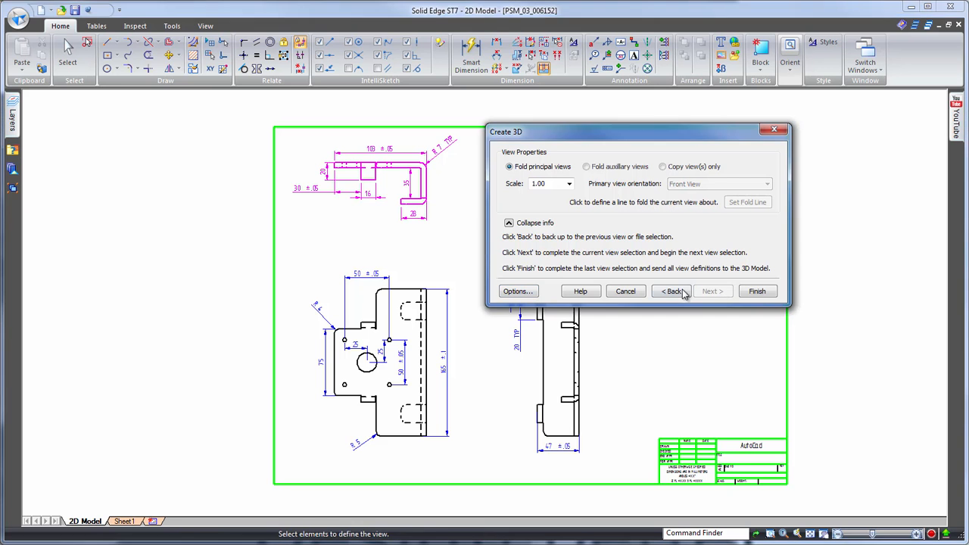
click(297, 260)
click(757, 291)
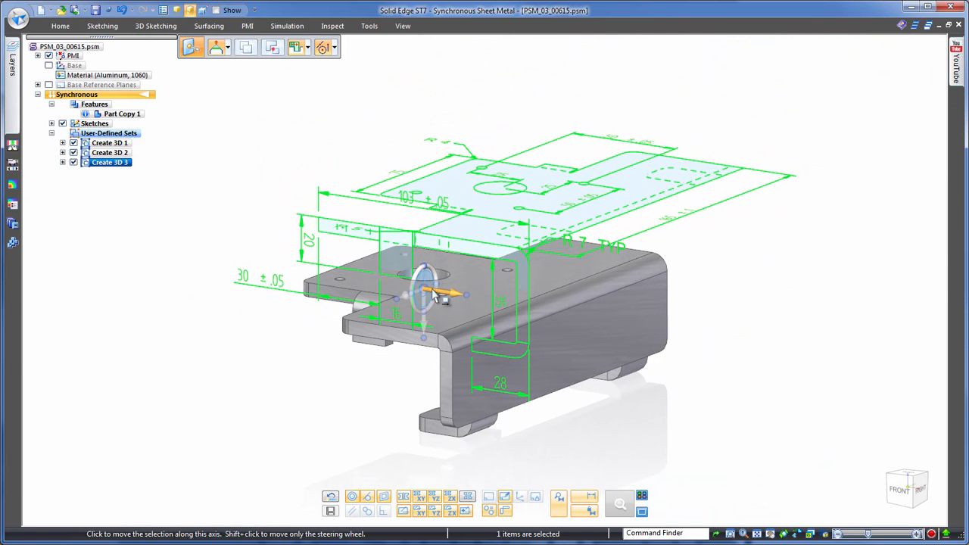
- Move the transferred view sketches so their large hole circle and top plane coincide with the bracket's hole and top face
click(496, 203)
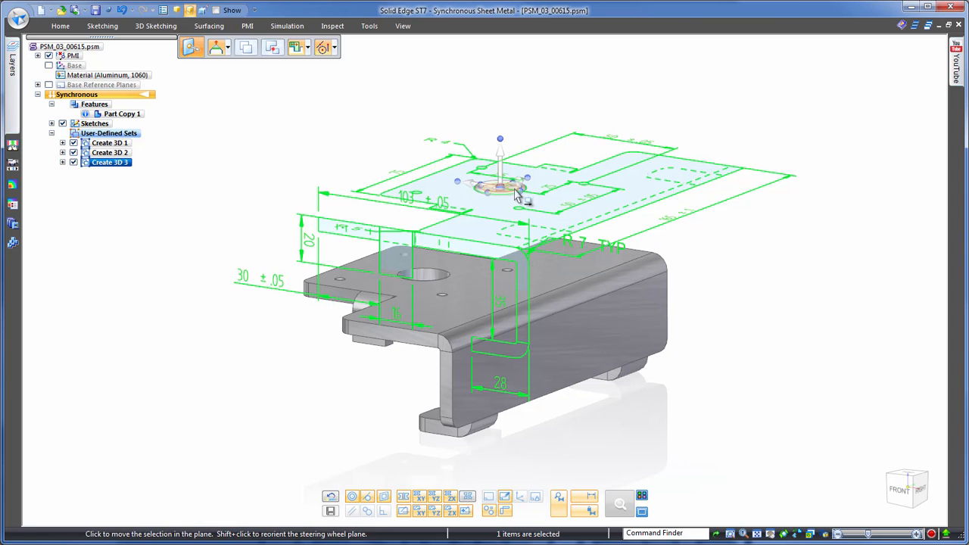
click(517, 194)
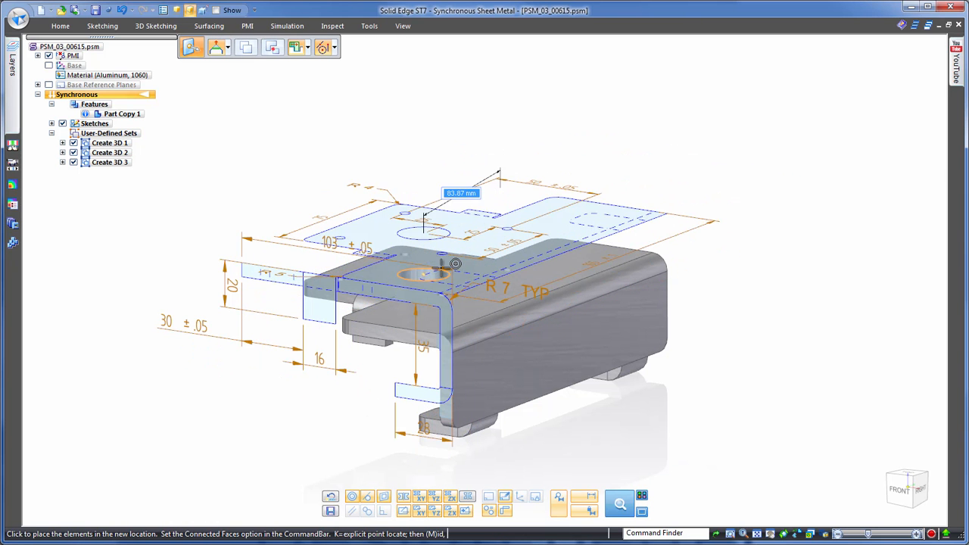
click(441, 268)
click(426, 217)
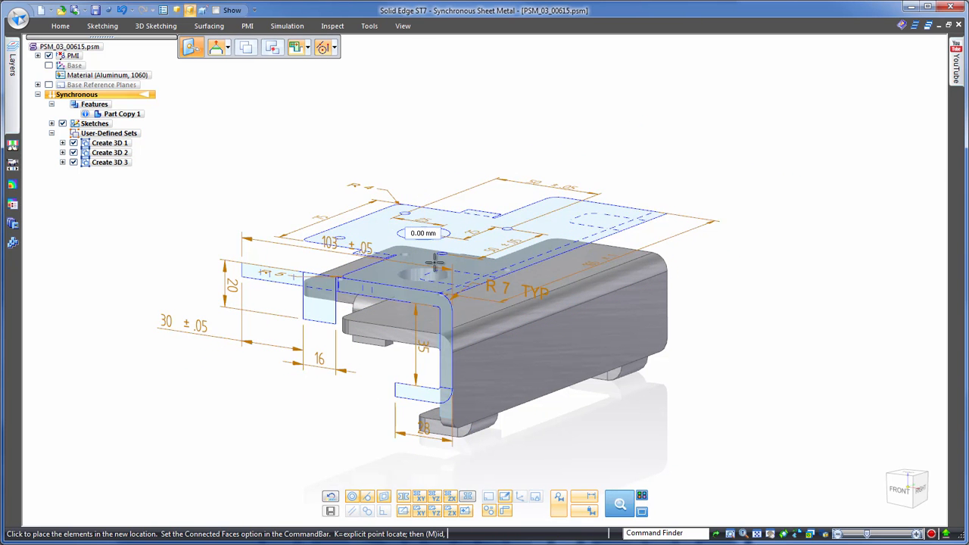
click(466, 247)
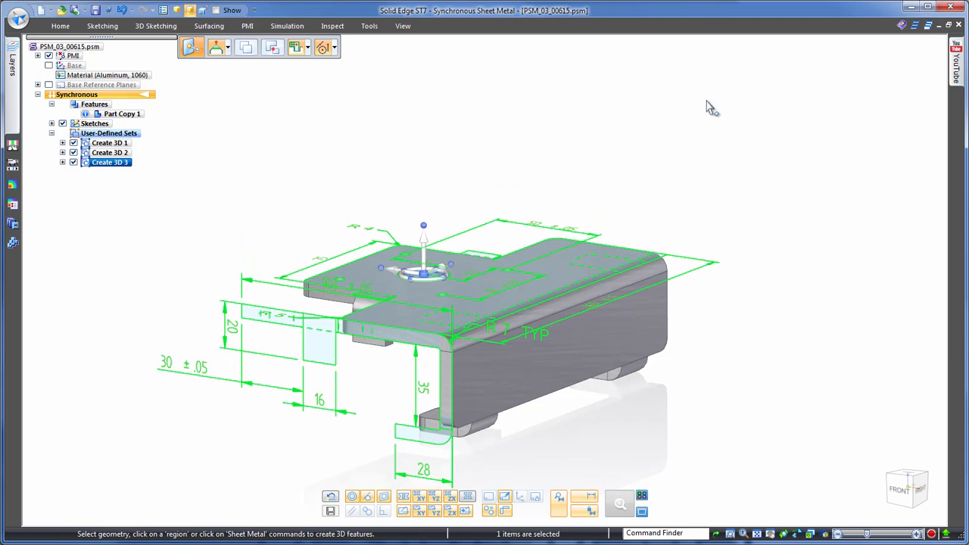
click(844, 114)
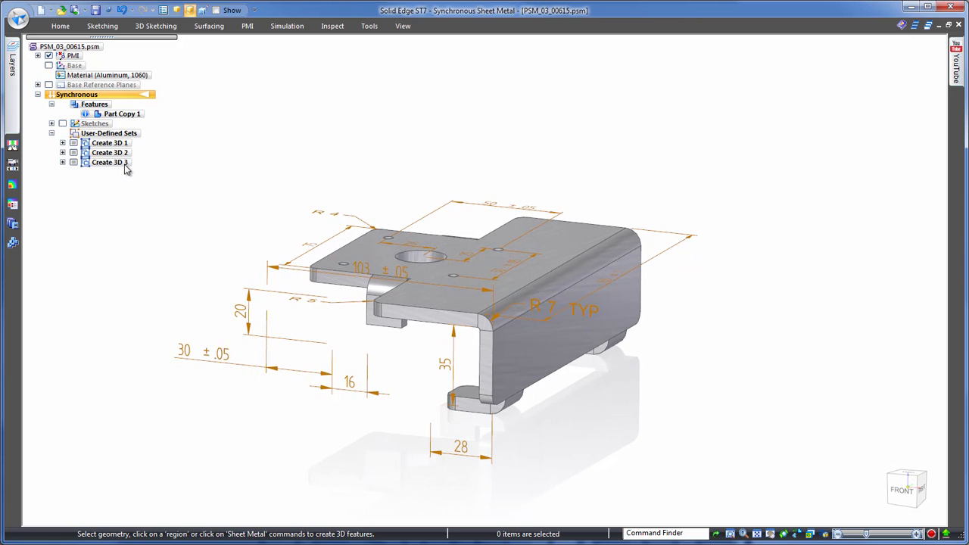
- Attach the transferred drawing dimensions in the user-defined sets to the bracket's geometry
click(113, 163)
right_click(123, 167)
click(154, 239)
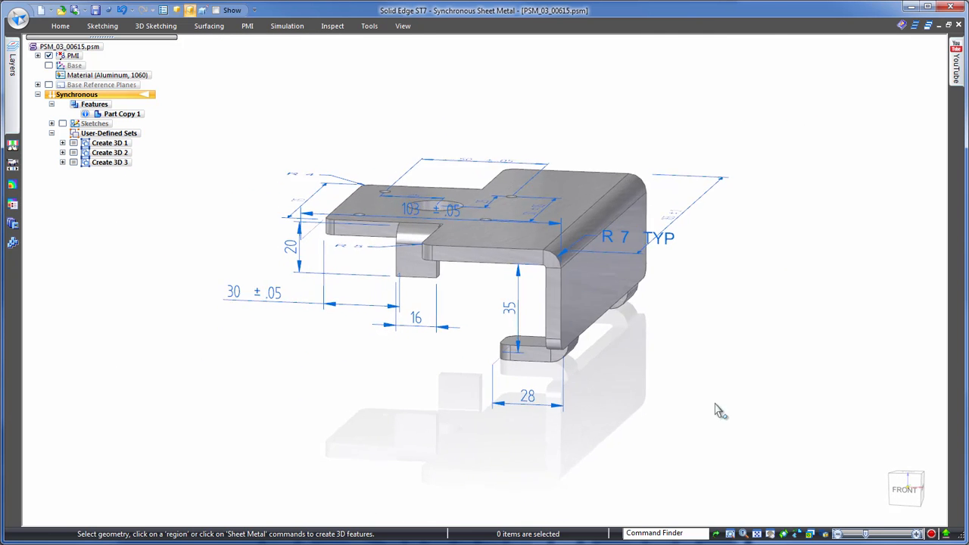
- Set the bracket's lower return flange length to 35 mm and its vertical opening height to 51 mm
click(535, 383)
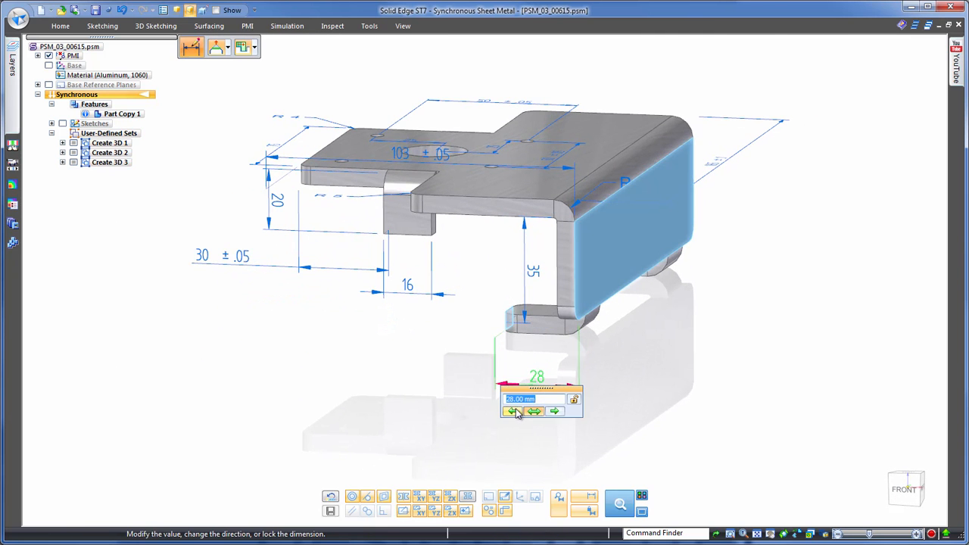
text(35)
key(Return)
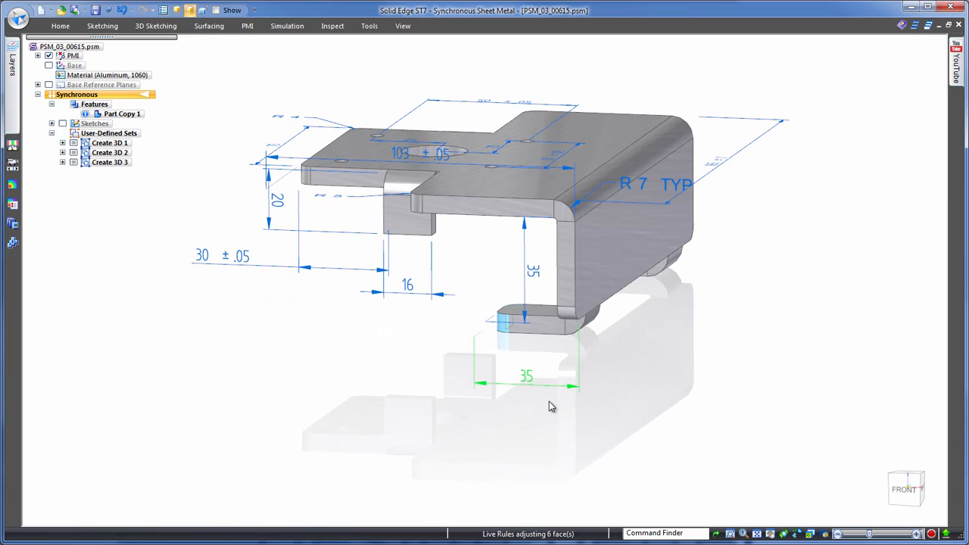
click(535, 274)
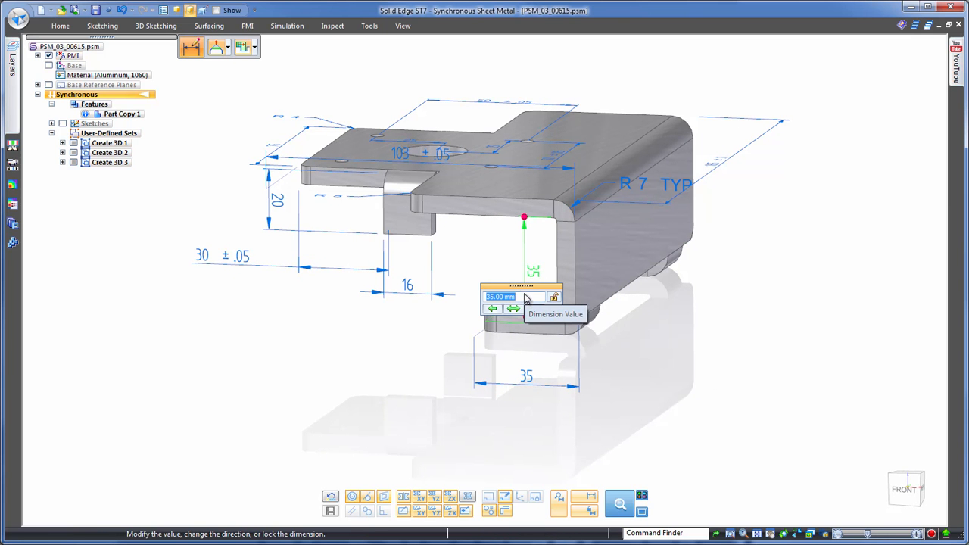
scroll(527, 301, up, 7)
text(51)
key(Return)
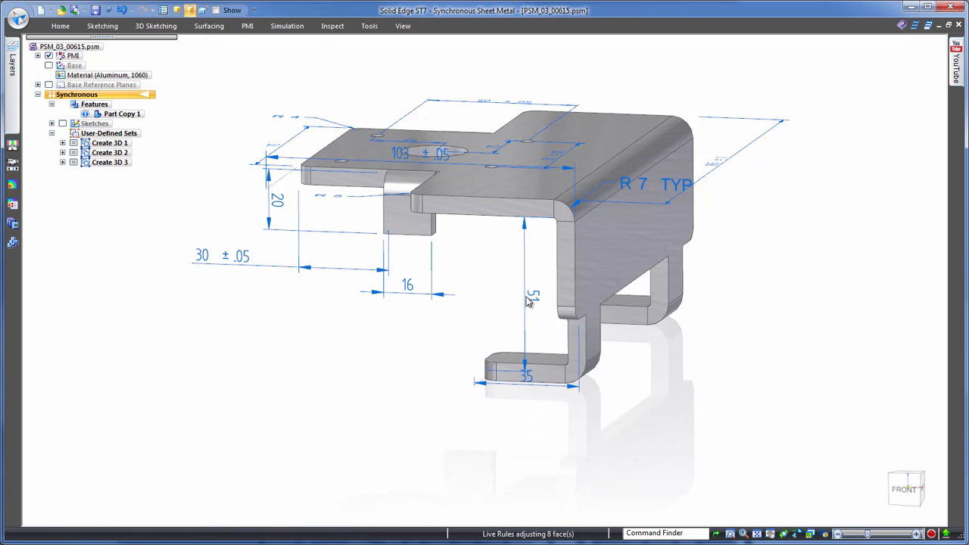
- Hide the PMI dimensions and transform the bracket into synchronous sheet metal, using its top face as the base face
middle_drag(754, 403, 761, 327)
click(48, 56)
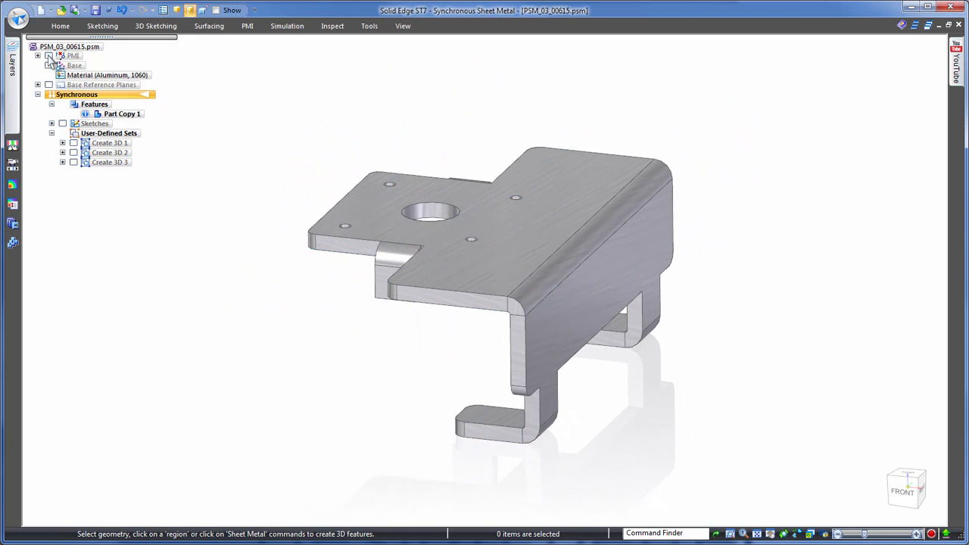
click(369, 26)
click(182, 53)
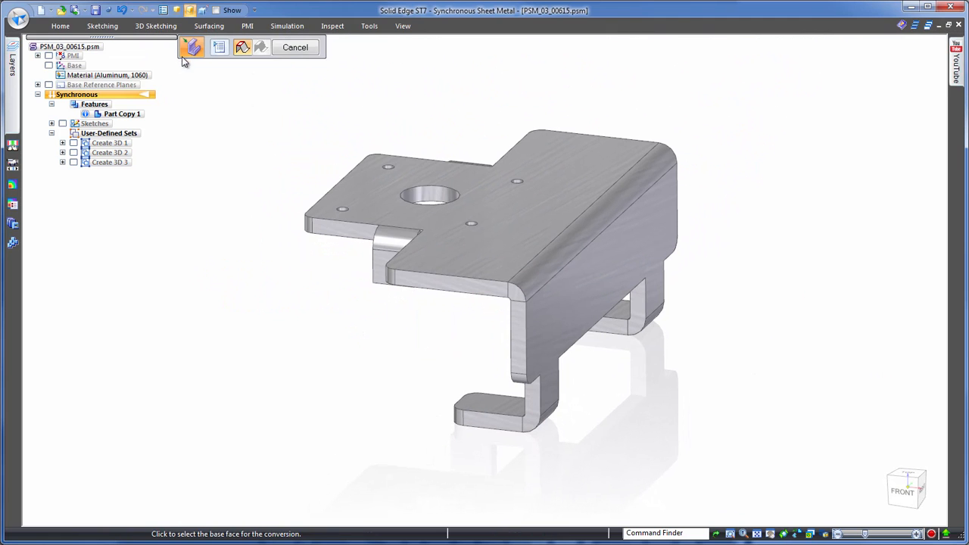
click(409, 163)
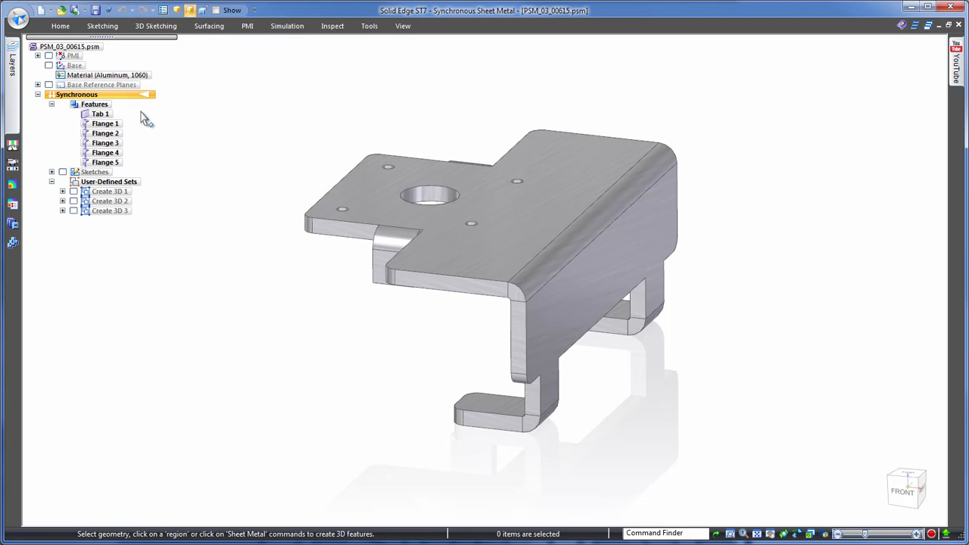
click(51, 183)
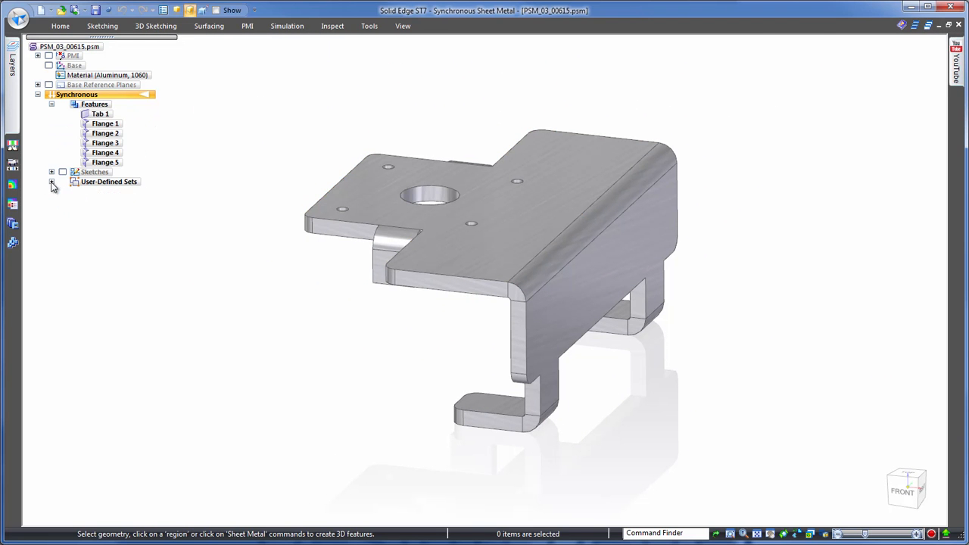
- Create a flat pattern of the bracket from its top face and orient the view to the top
click(369, 25)
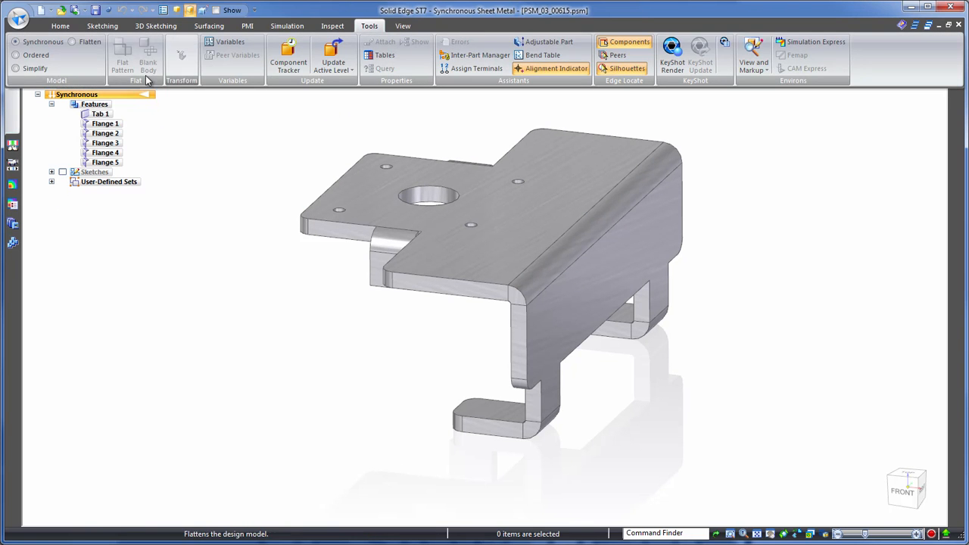
click(72, 42)
click(360, 188)
click(349, 174)
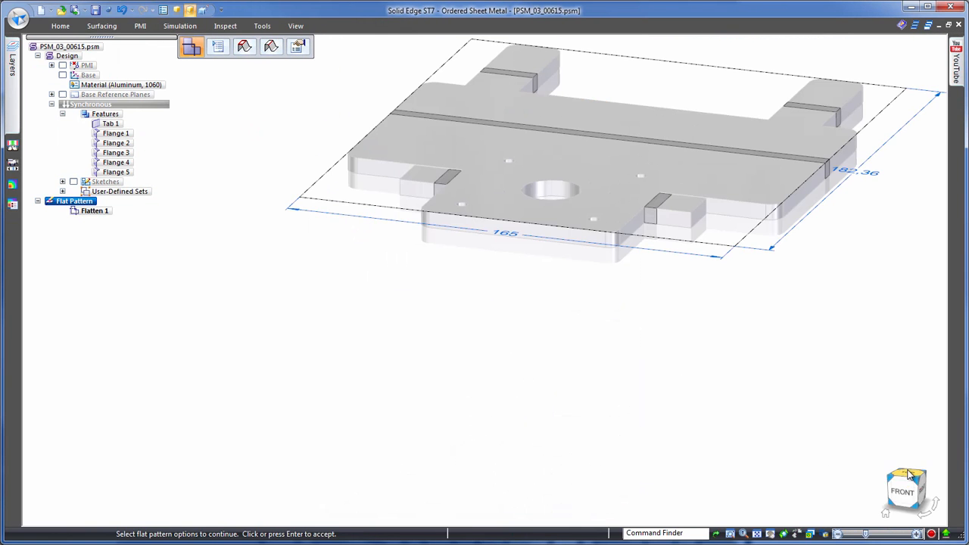
click(910, 473)
click(850, 281)
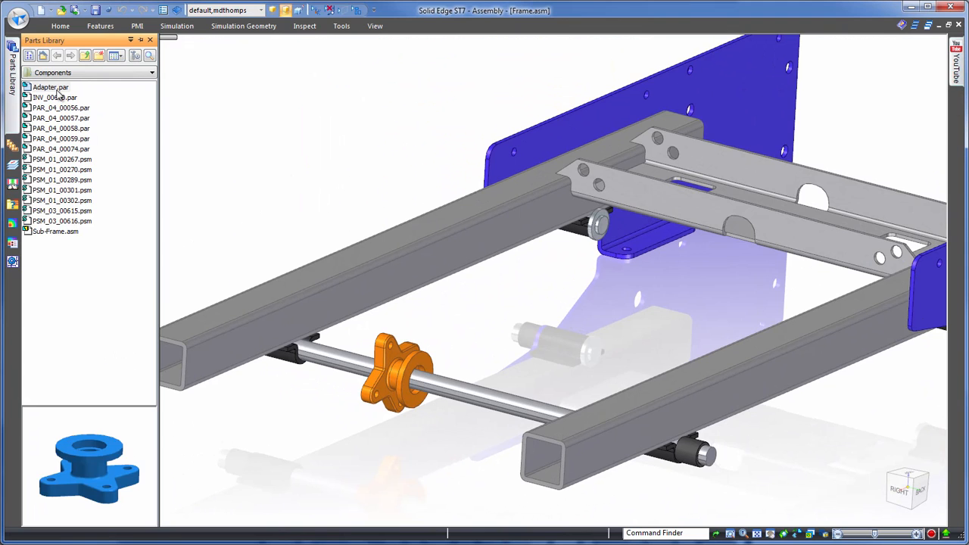
- Place PSM_03_00615.psm in Frame.asm, mating it to the square tube's top and side faces and aligning its large hole with the shaft
click(126, 213)
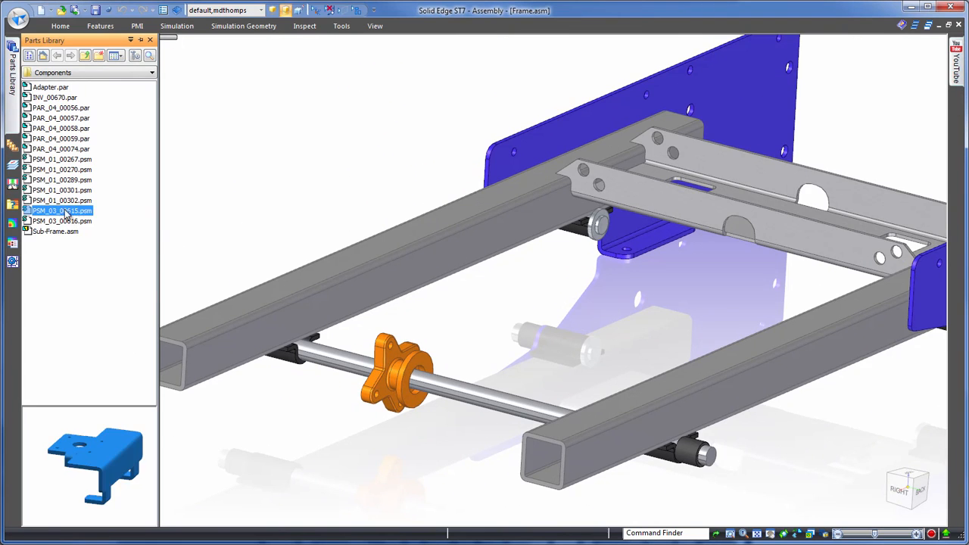
drag(126, 211, 435, 274)
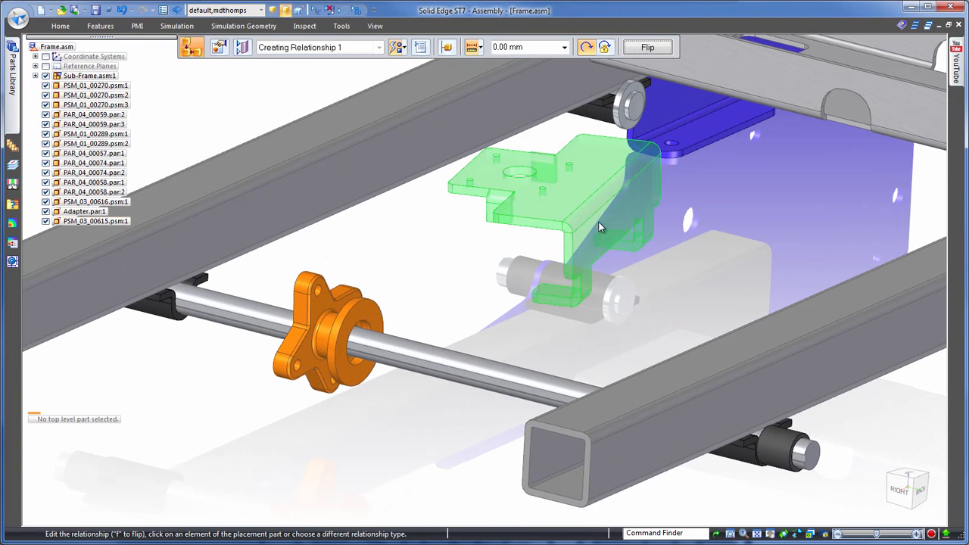
right_click(601, 226)
click(662, 241)
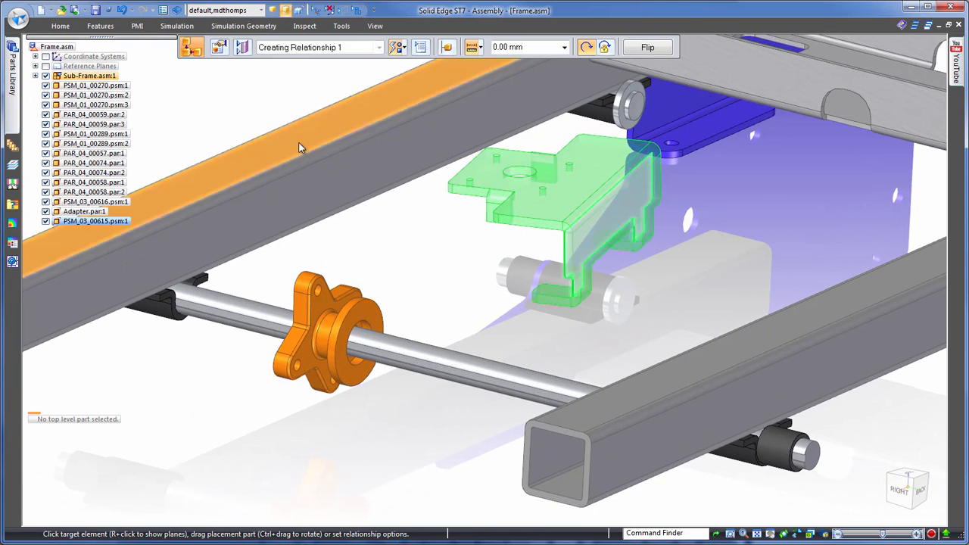
click(319, 160)
click(288, 262)
click(363, 169)
key(f)
click(387, 219)
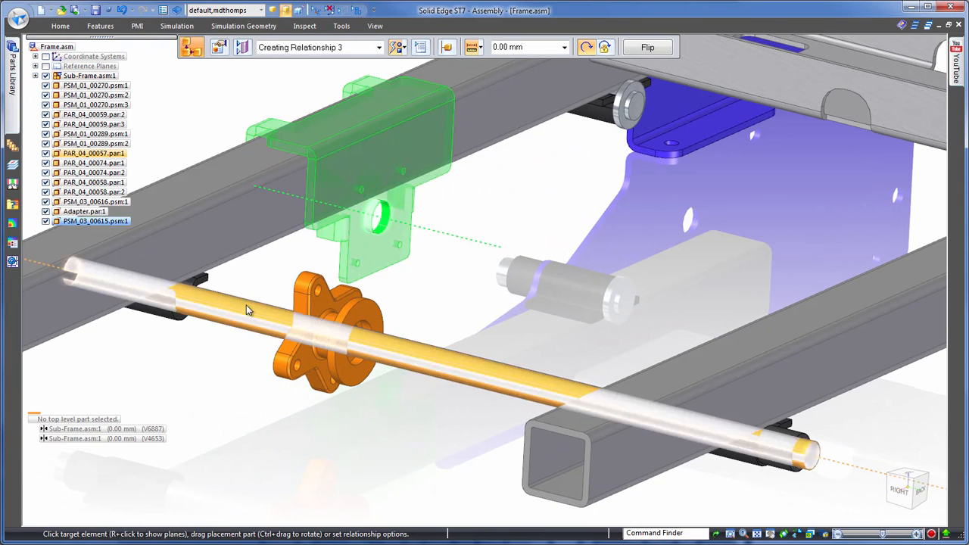
click(244, 314)
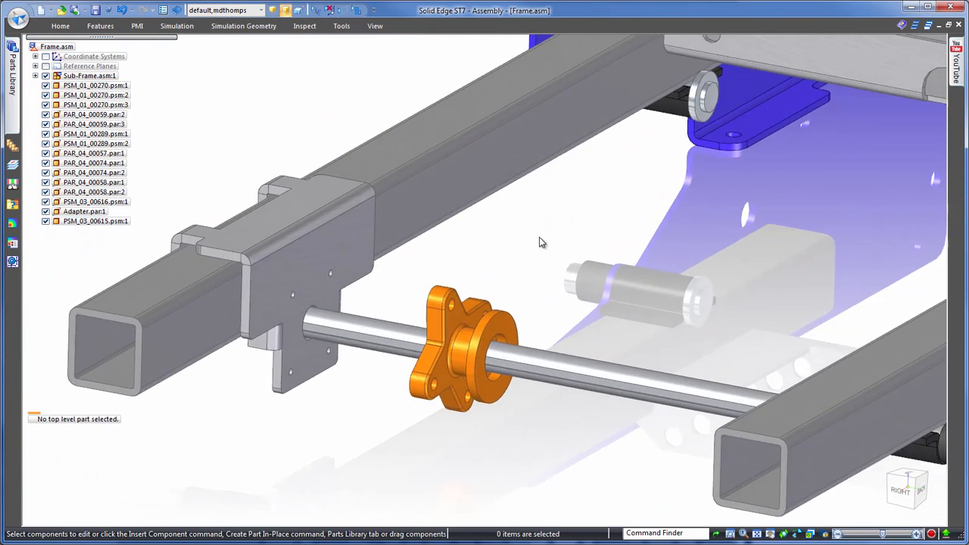
- Position the orange adapter against the bracket's plate by mating their faces and aligning a mounting hole
right_click(540, 249)
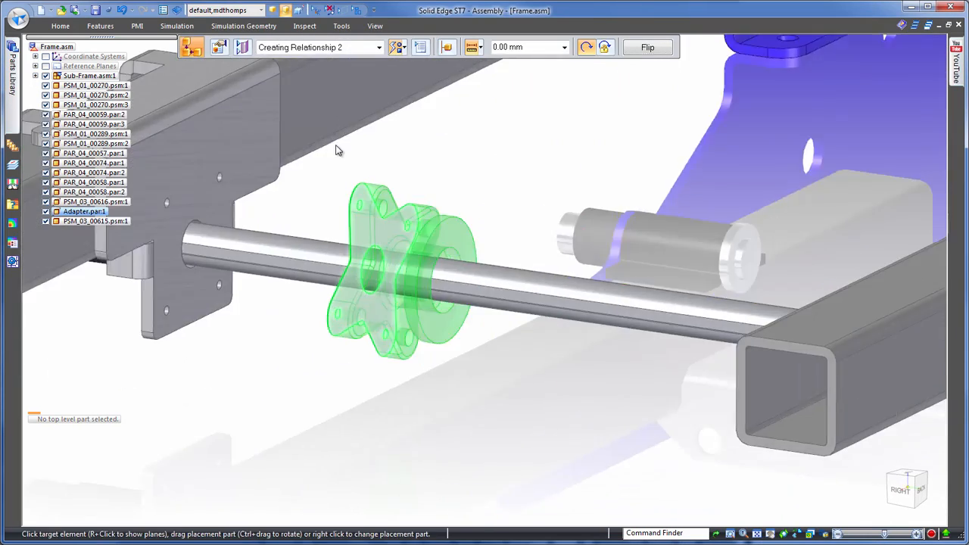
click(256, 156)
click(463, 142)
click(386, 174)
scroll(331, 108, down, 5)
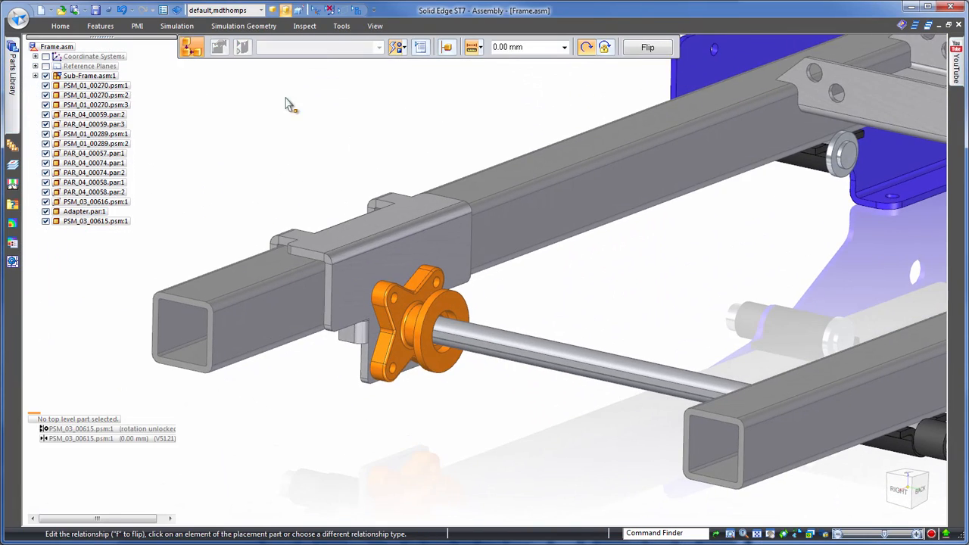
key(Escape)
- Place INV_00670.par in the assembly and constrain its mounting flange against the adapter's round flange
click(12, 74)
drag(53, 97, 666, 301)
scroll(816, 205, up, 2)
click(731, 230)
click(560, 284)
middle_drag(560, 284, 878, 144)
click(496, 250)
middle_drag(746, 164, 424, 144)
click(416, 142)
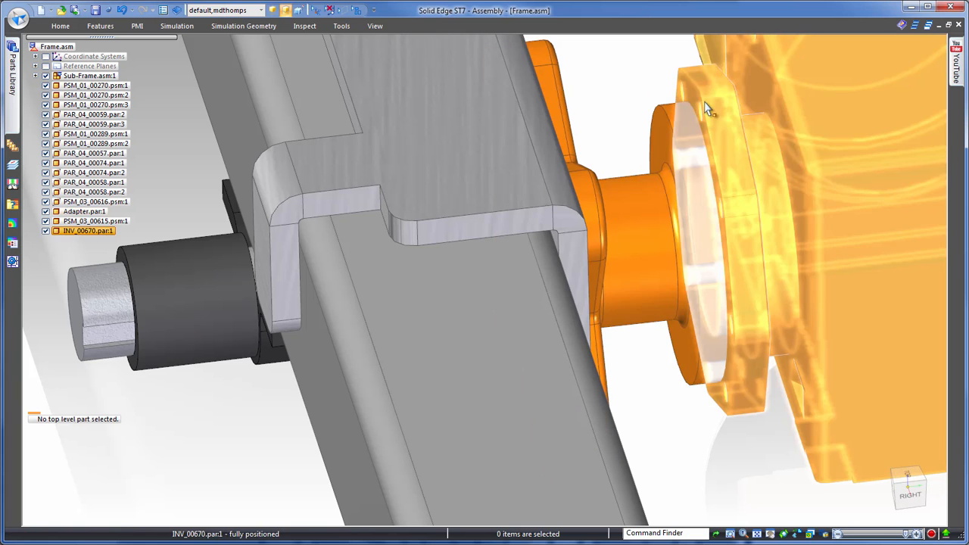
- Edit the adapter in place, extrude the outline of INV_00670.par's flange face 6 mm over its round flange, and return to the assembly
click(649, 184)
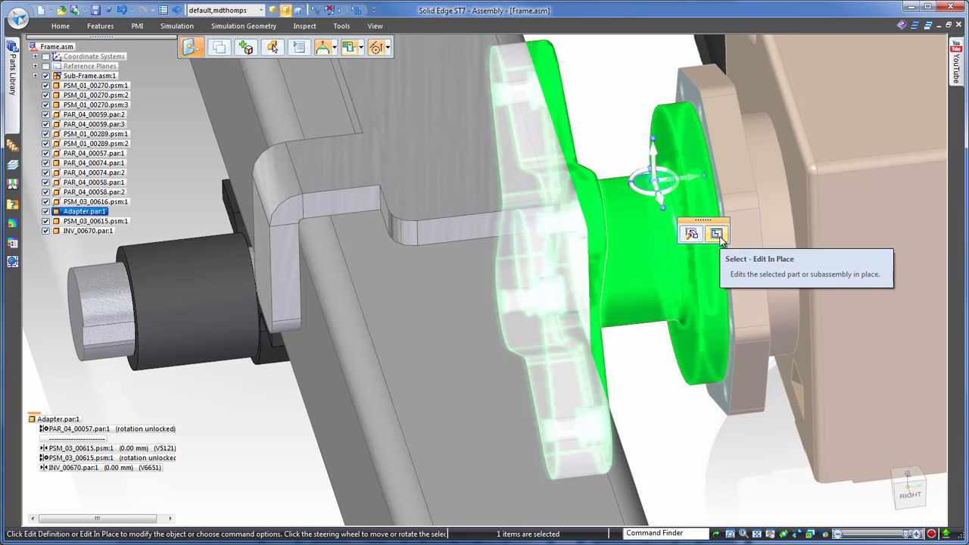
click(716, 234)
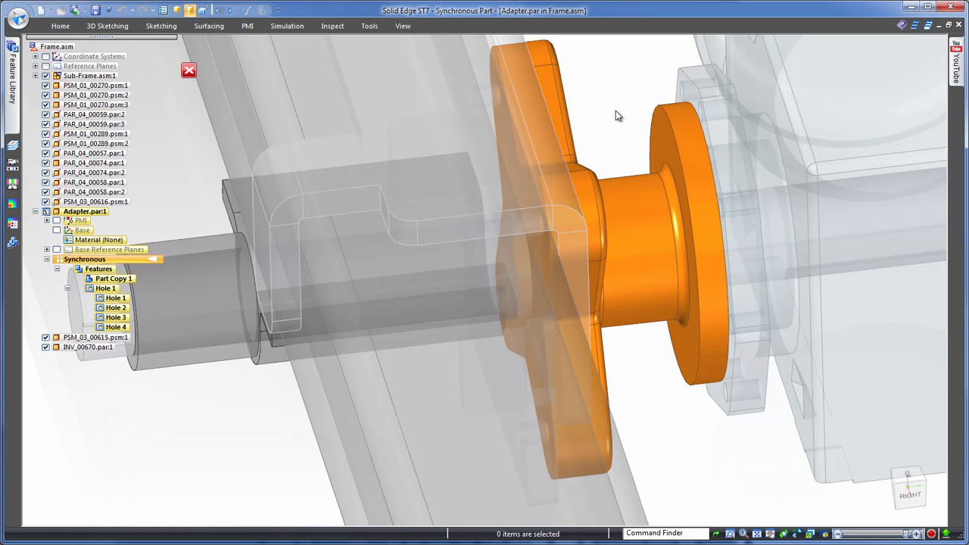
right_click(617, 115)
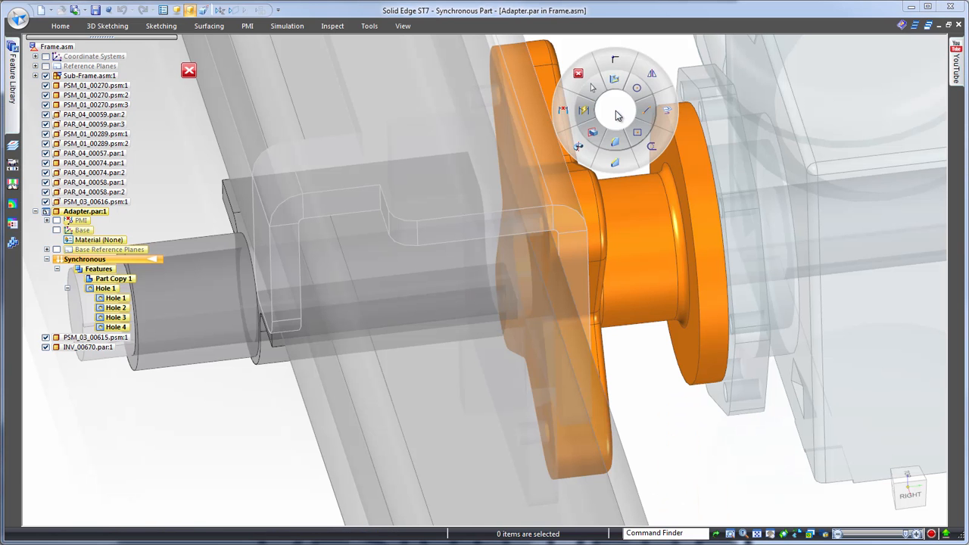
click(599, 130)
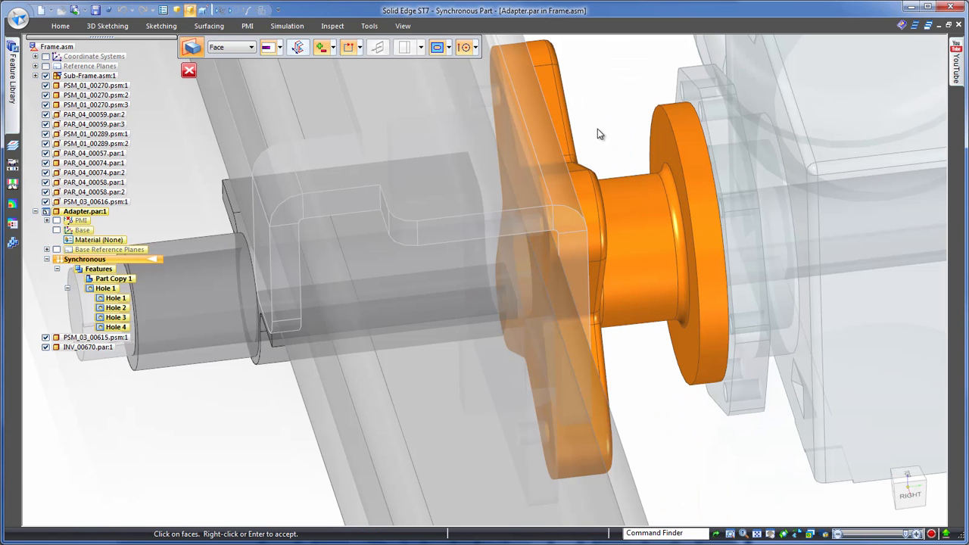
click(692, 94)
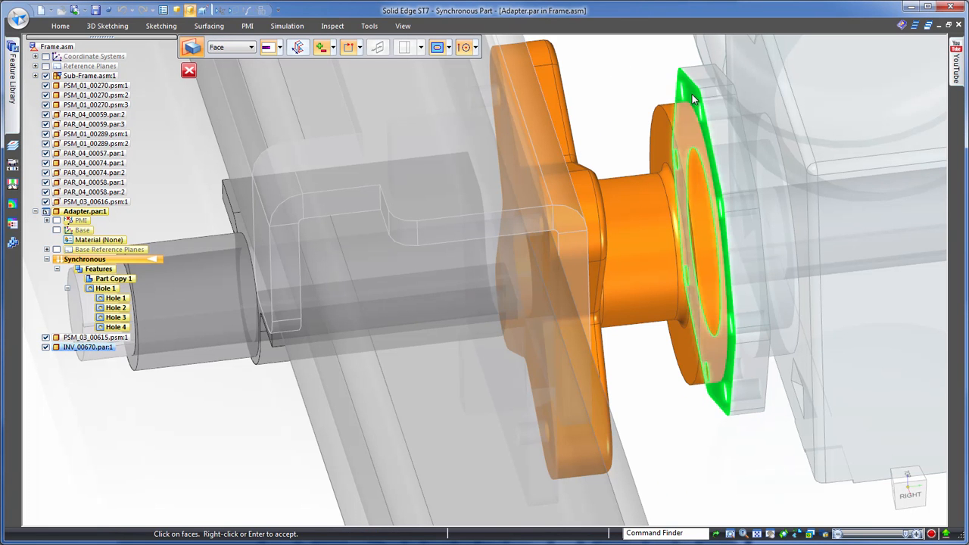
right_click(645, 92)
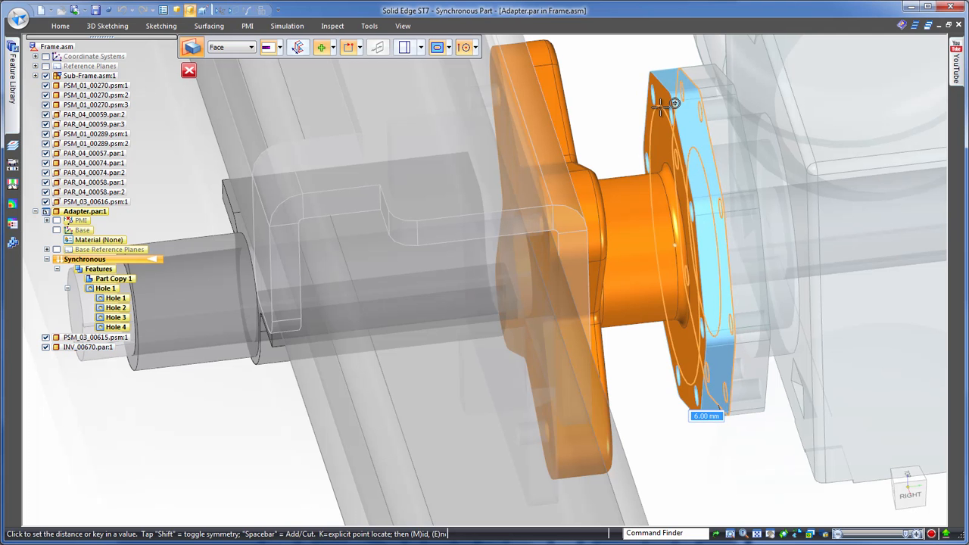
click(628, 76)
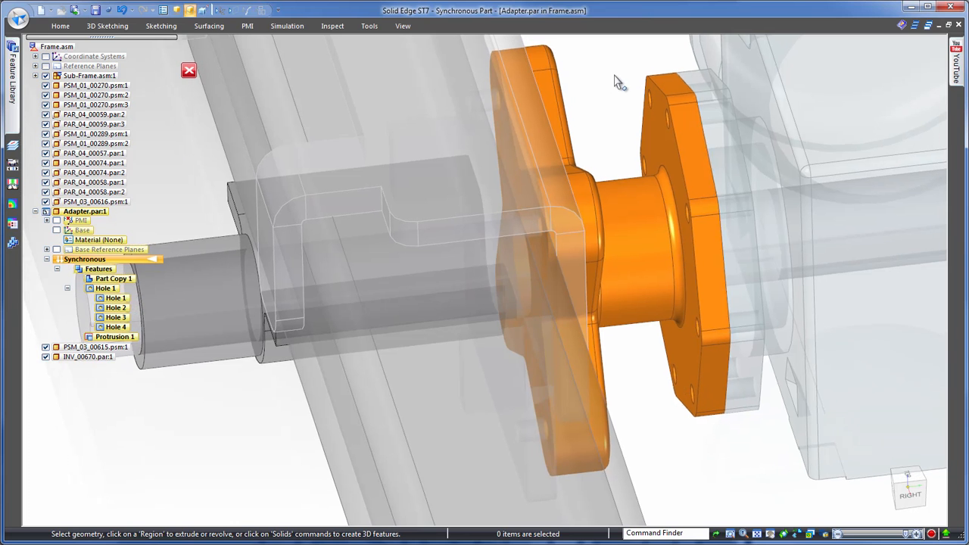
click(187, 71)
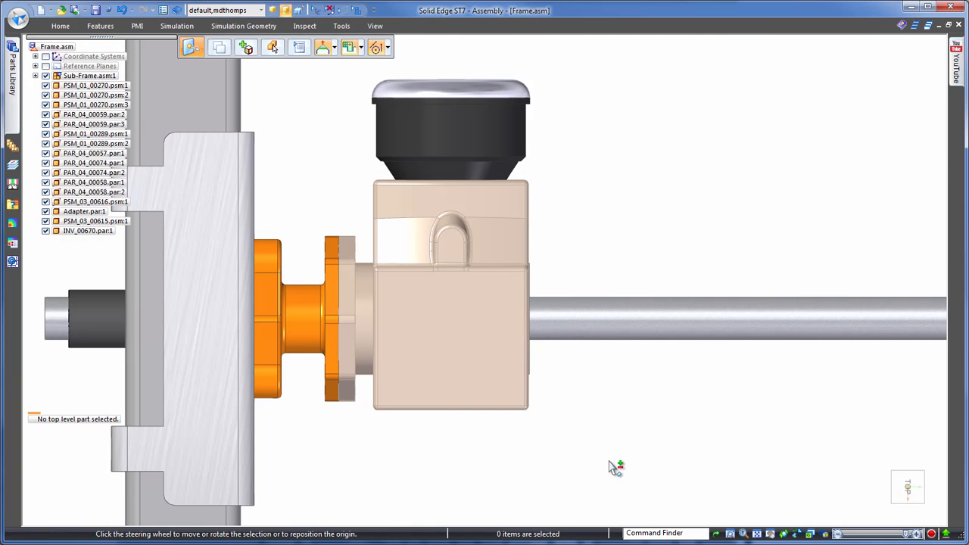
- Move the INV_00670.par housing faces 20 mm away from the flange, along the shaft, to lengthen the neck
click(491, 280)
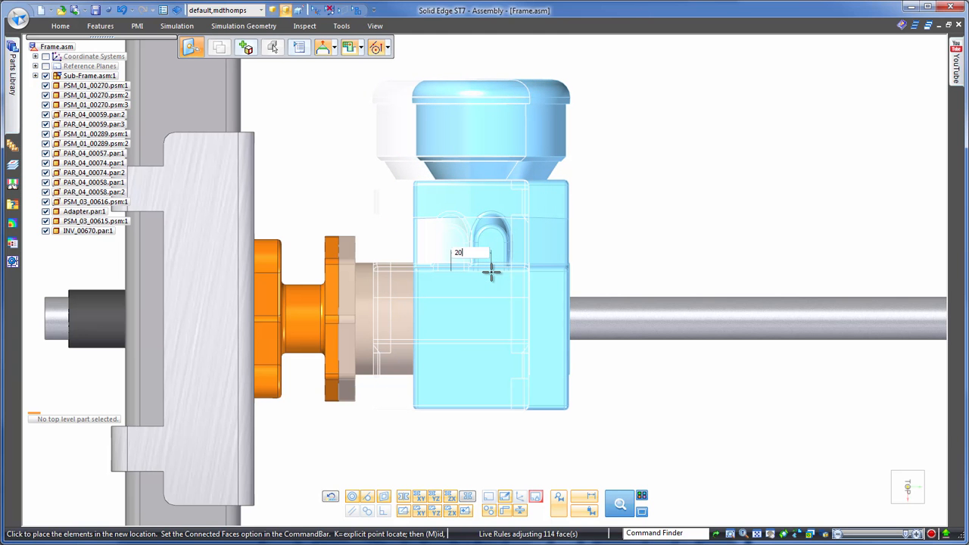
click(493, 274)
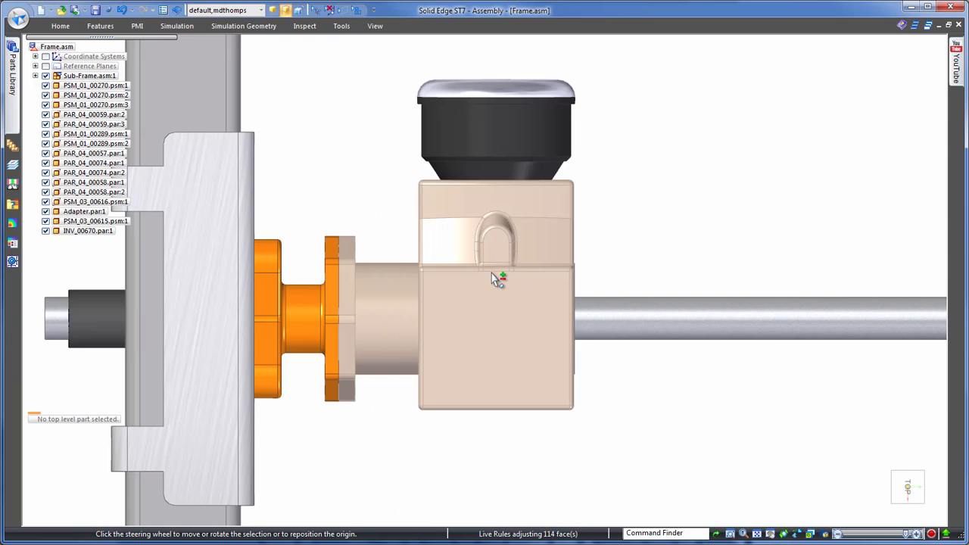
click(642, 223)
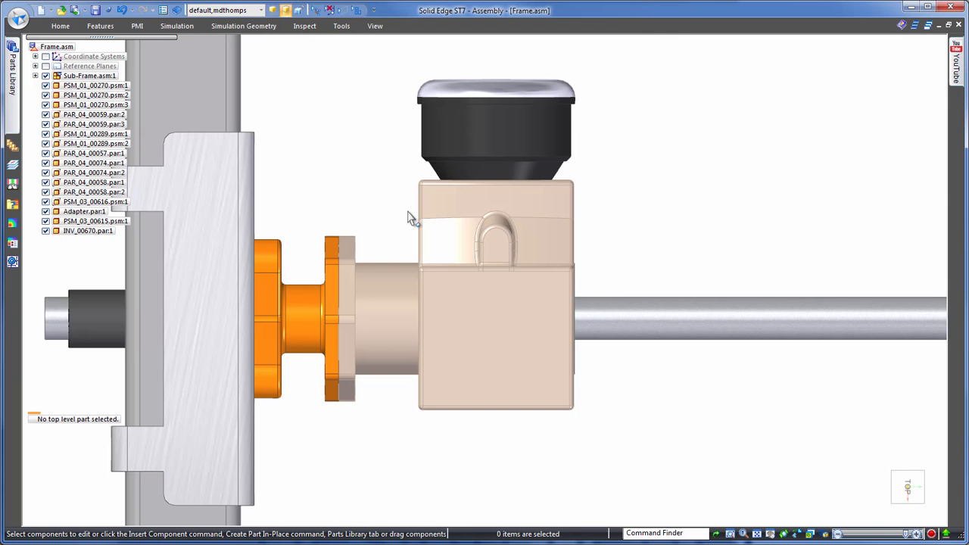
- Select the mating flange faces of the adapter and INV_00670.par and move them together along the shaft toward the housing
drag(386, 448, 386, 448)
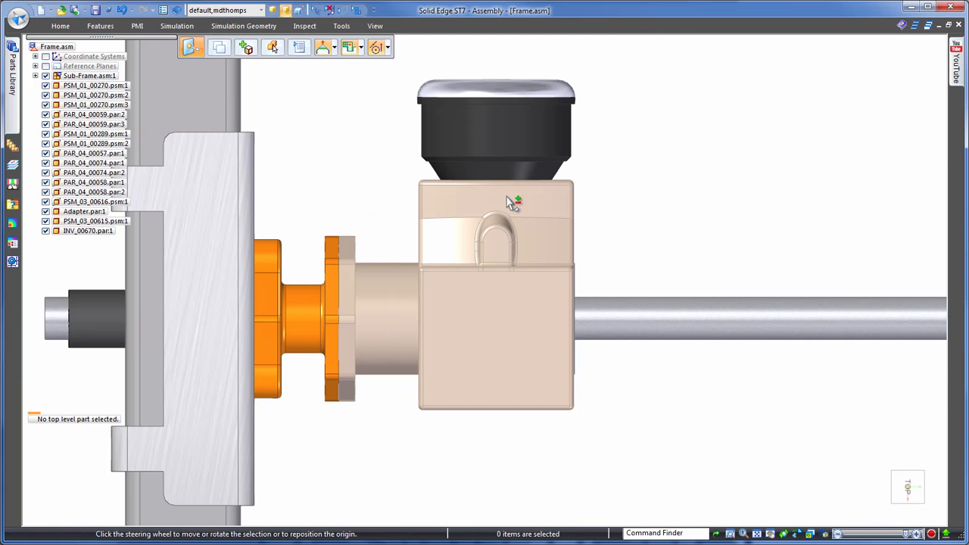
middle_drag(633, 147, 310, 144)
scroll(493, 228, up, 5)
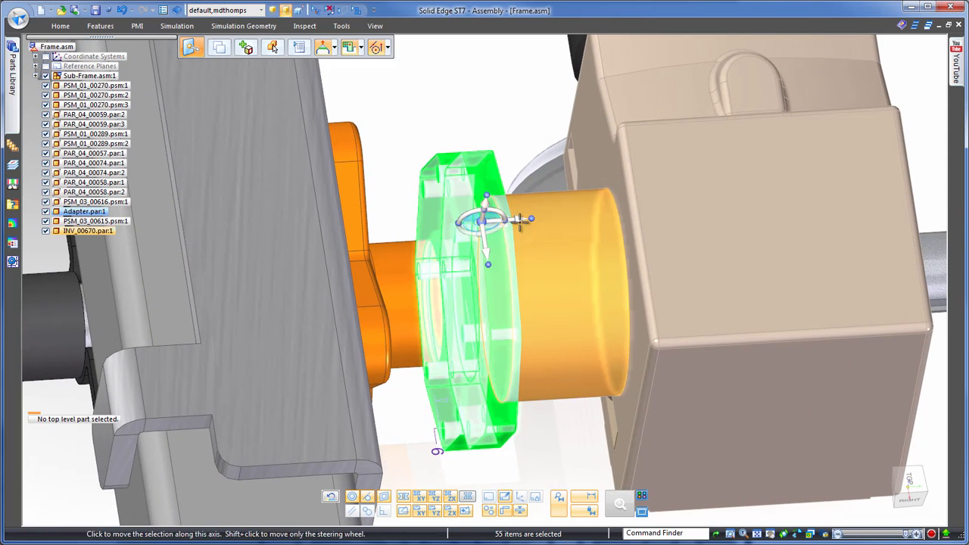
click(521, 221)
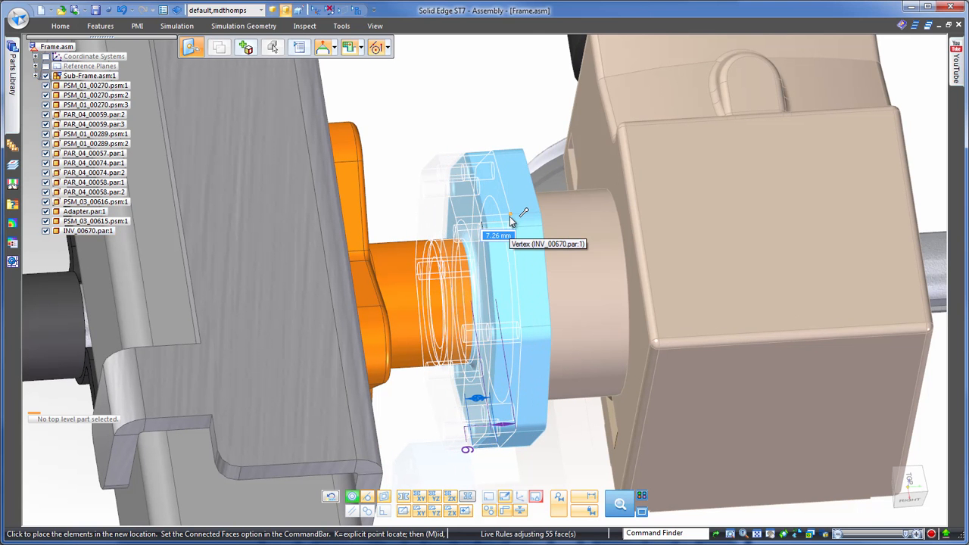
click(523, 213)
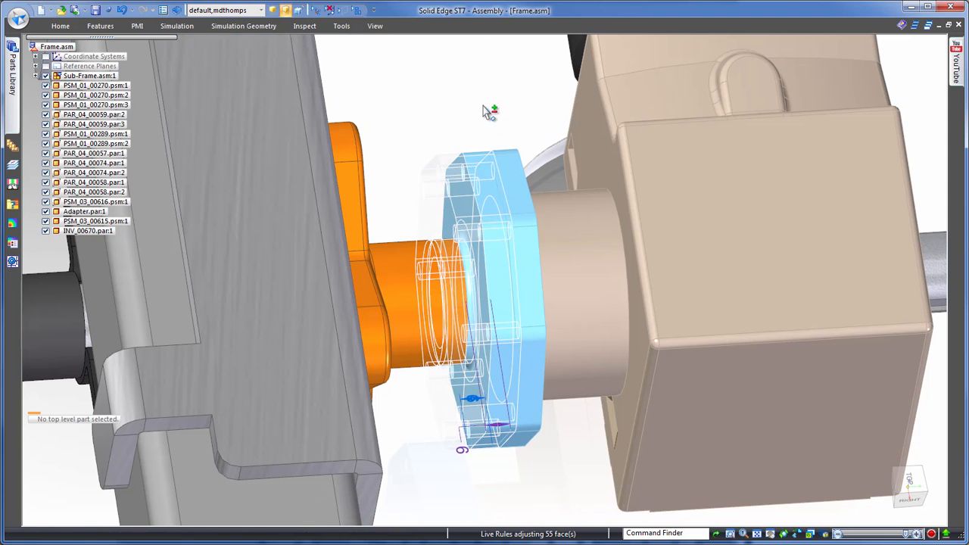
click(484, 108)
scroll(485, 105, down, 8)
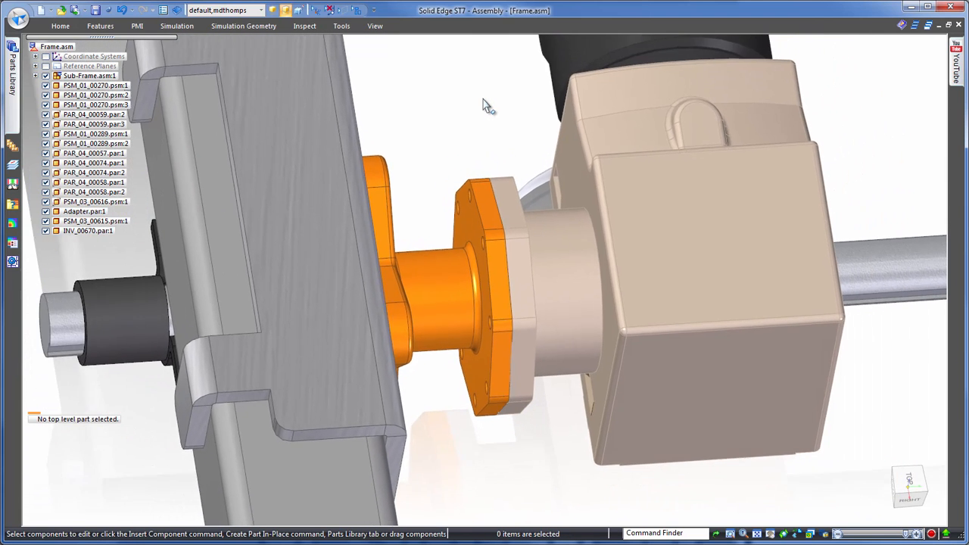